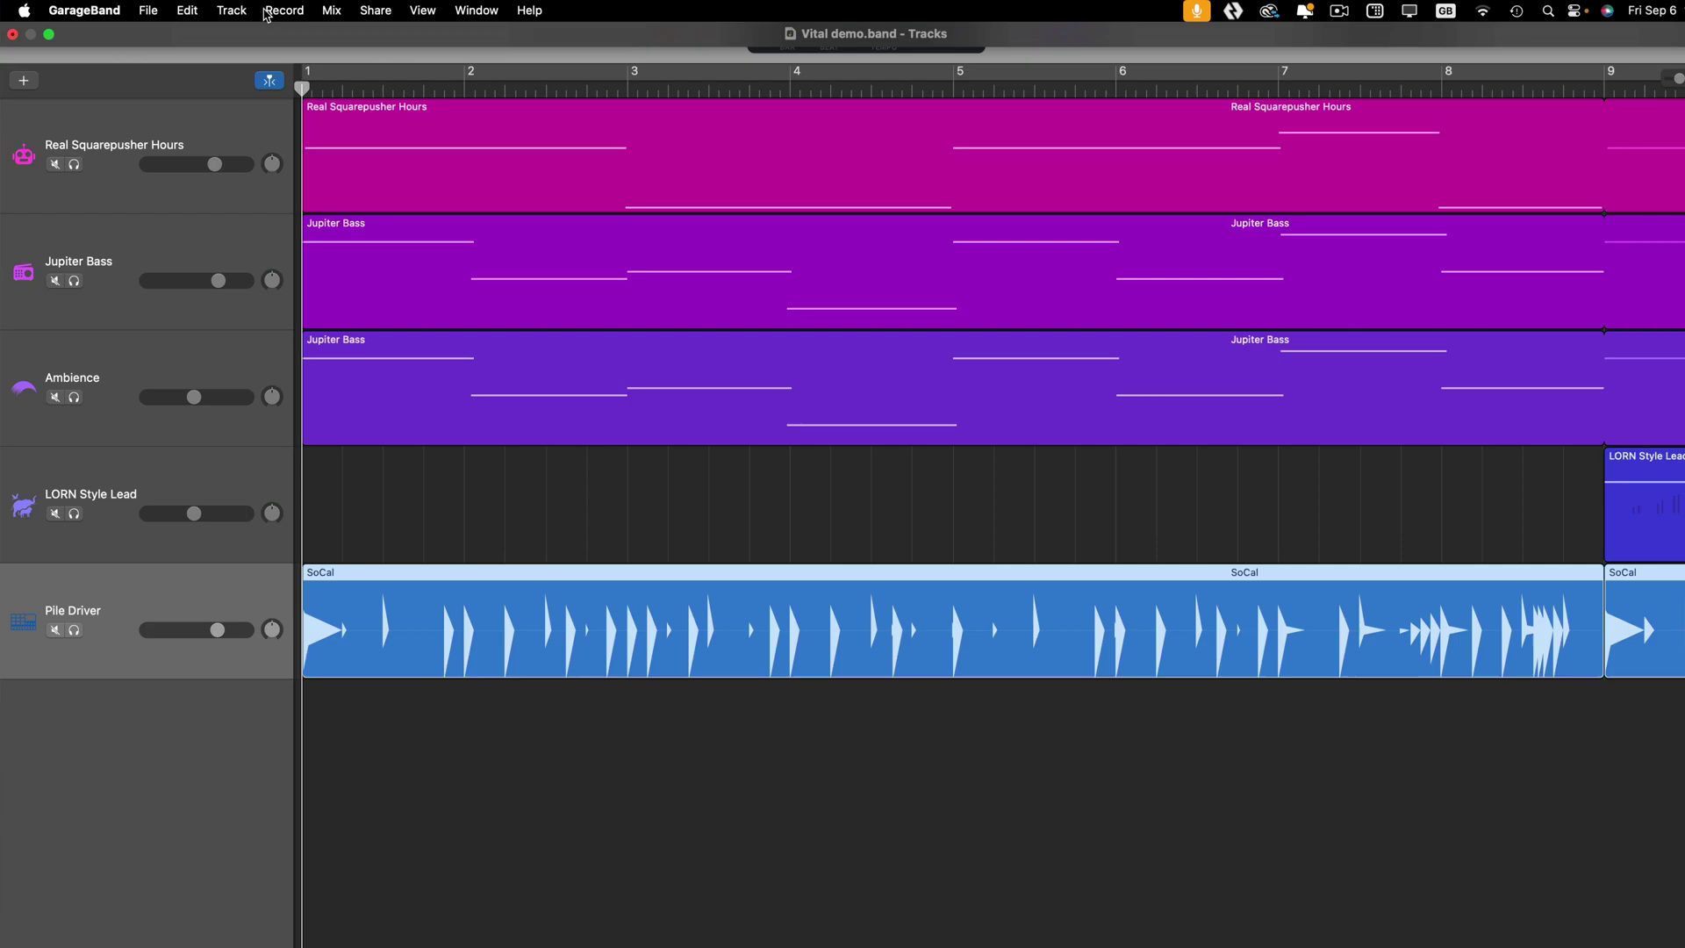
left_click(386, 11)
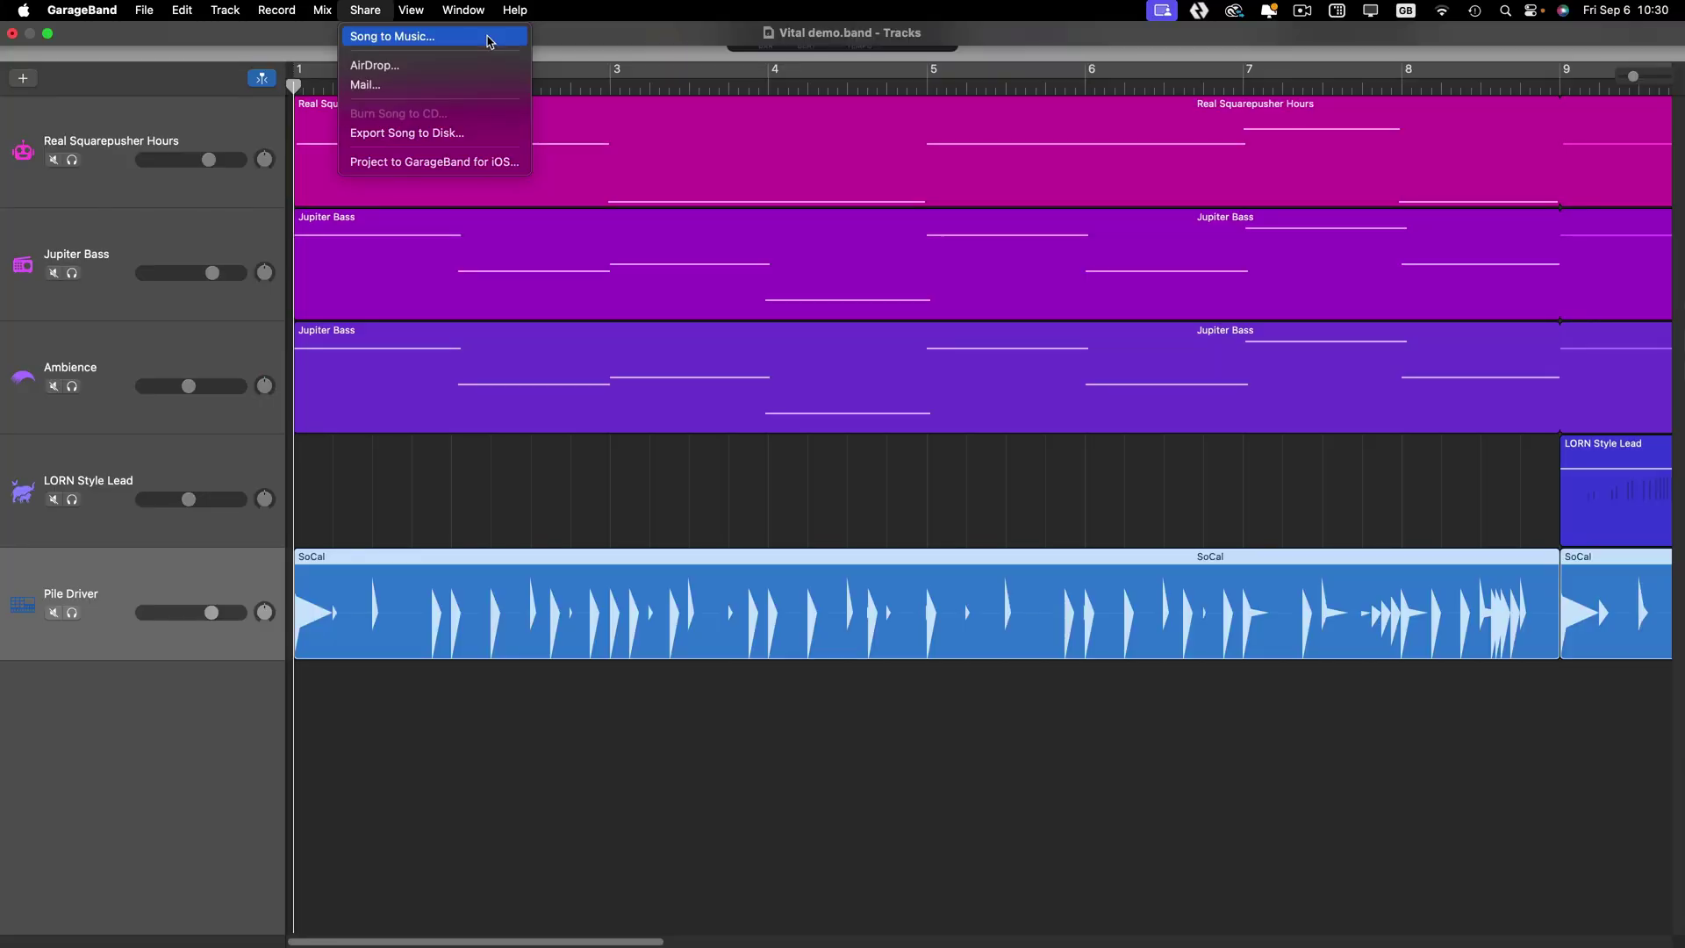
- Start sharing to Music, titling the song 'My New Song' and entering a new artist name
left_click(489, 37)
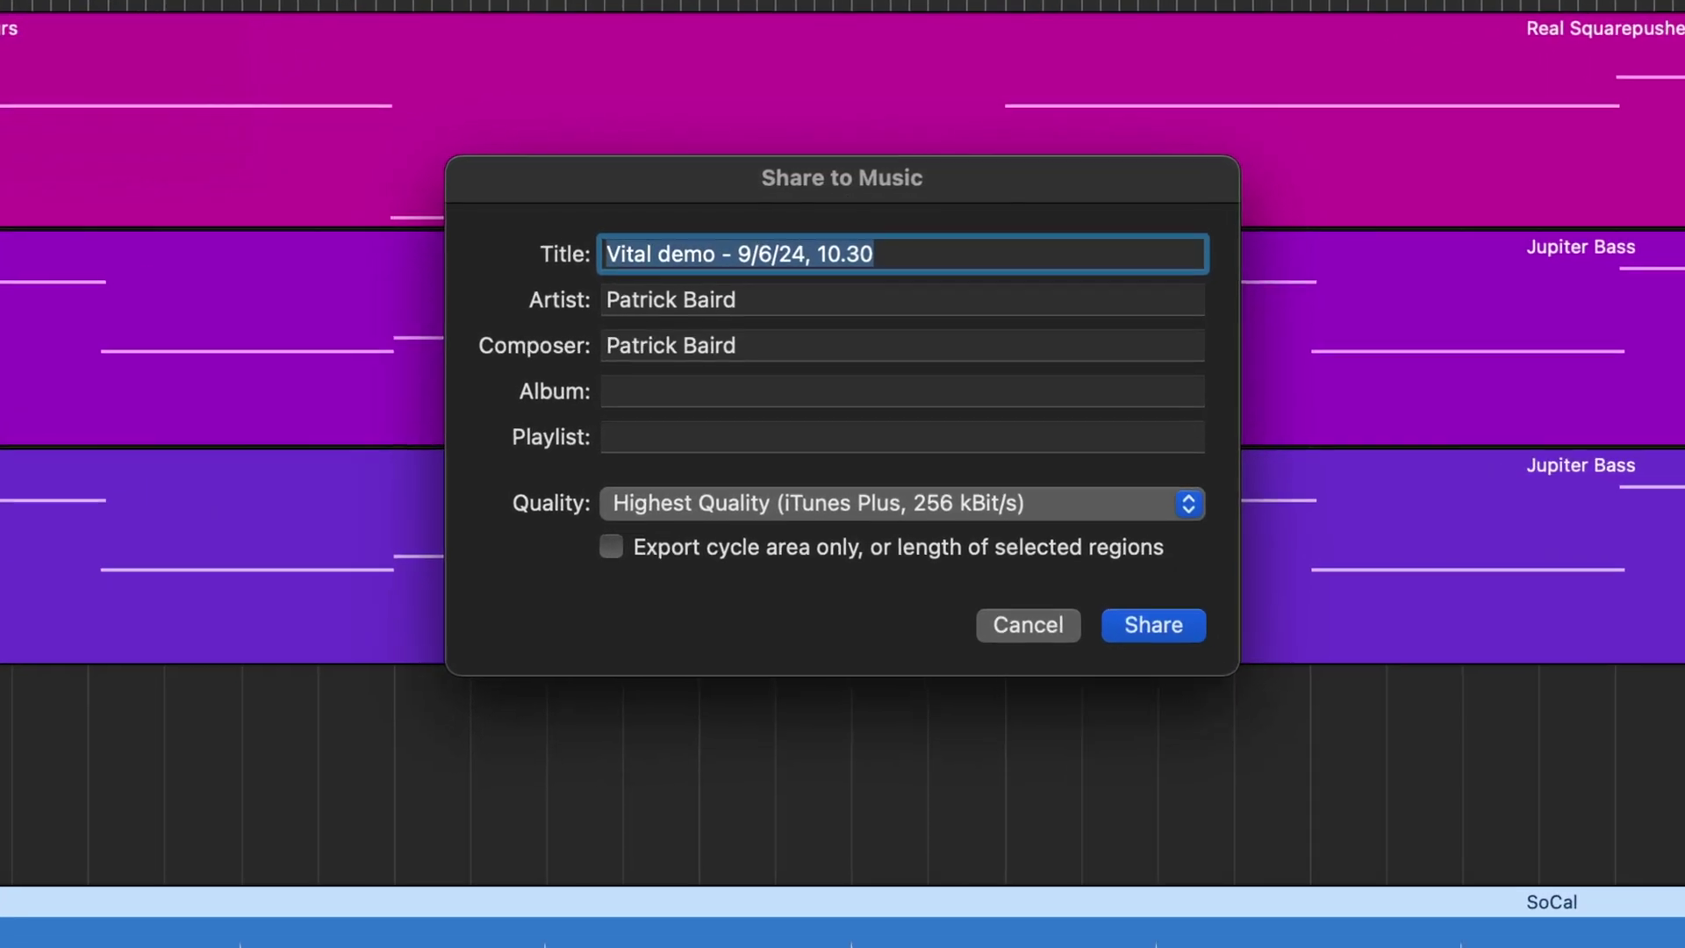
type("My New Song")
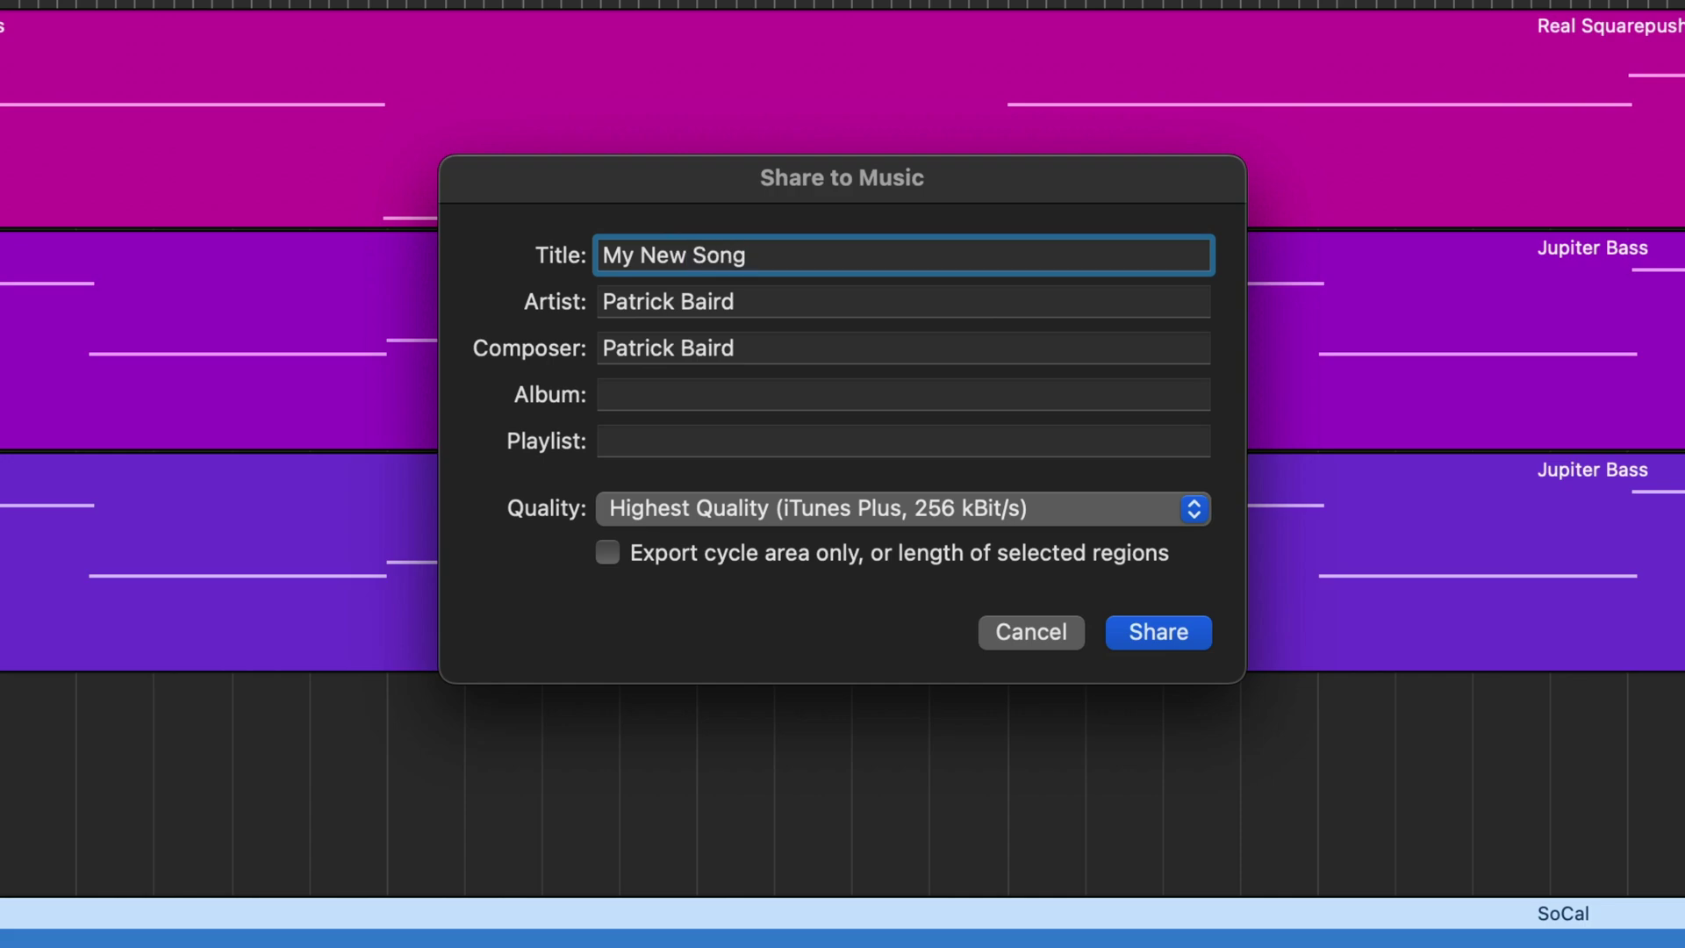
key("Tab")
type("Fut")
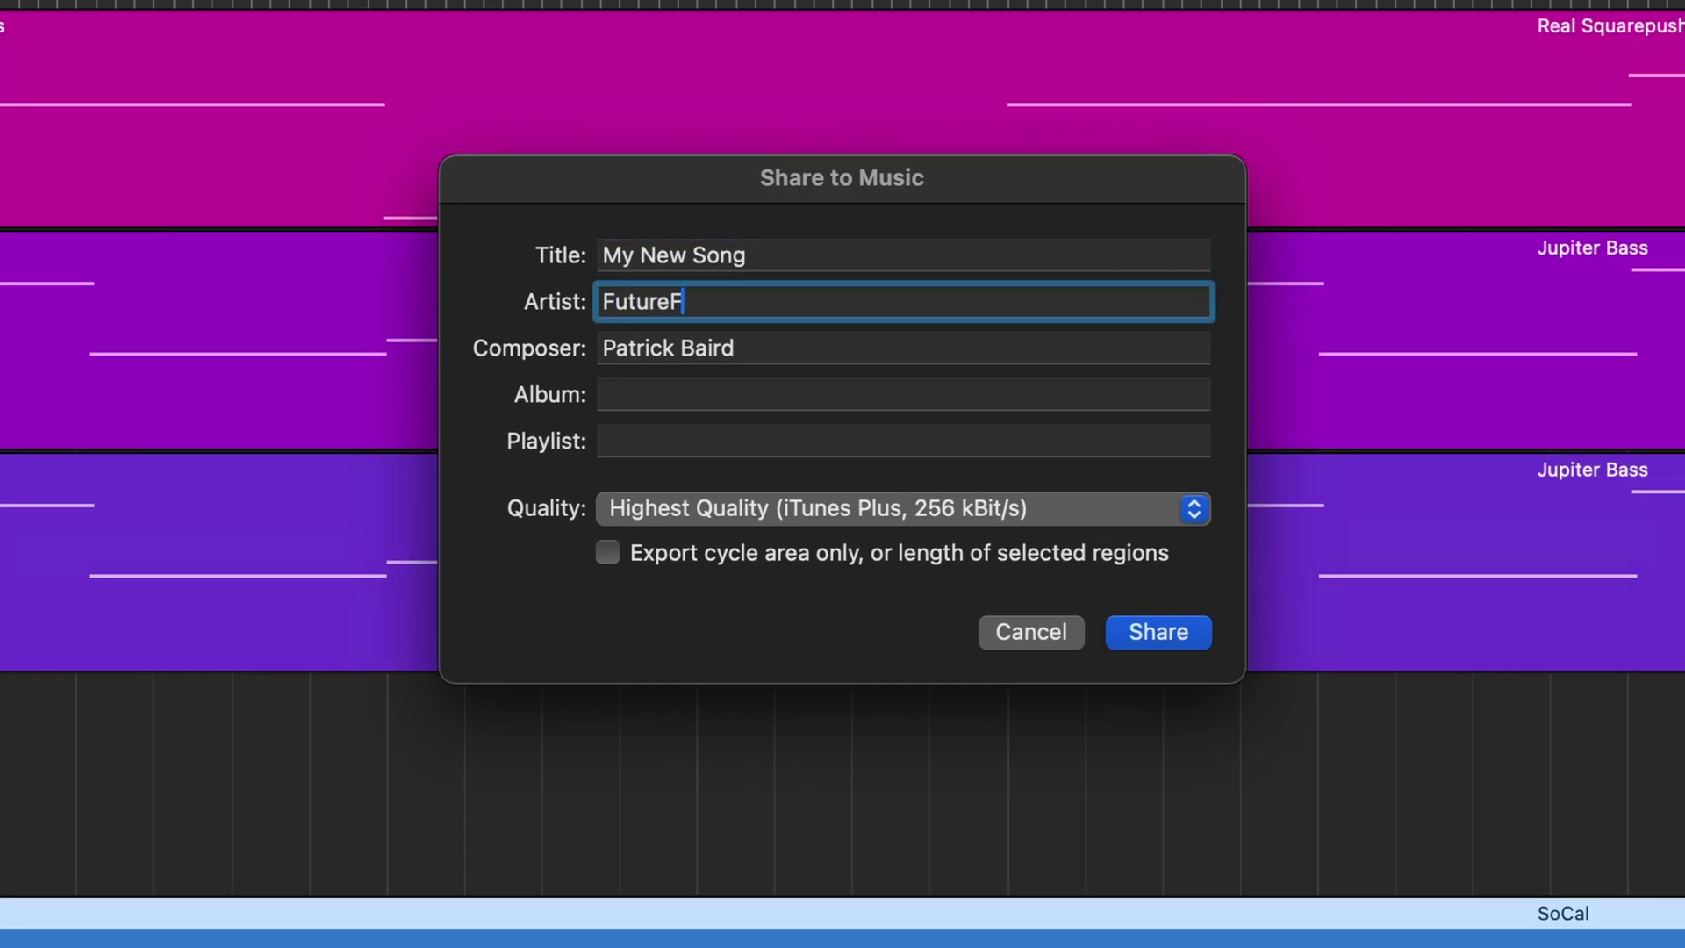
key("Tab")
key("Tab")
key("Tab")
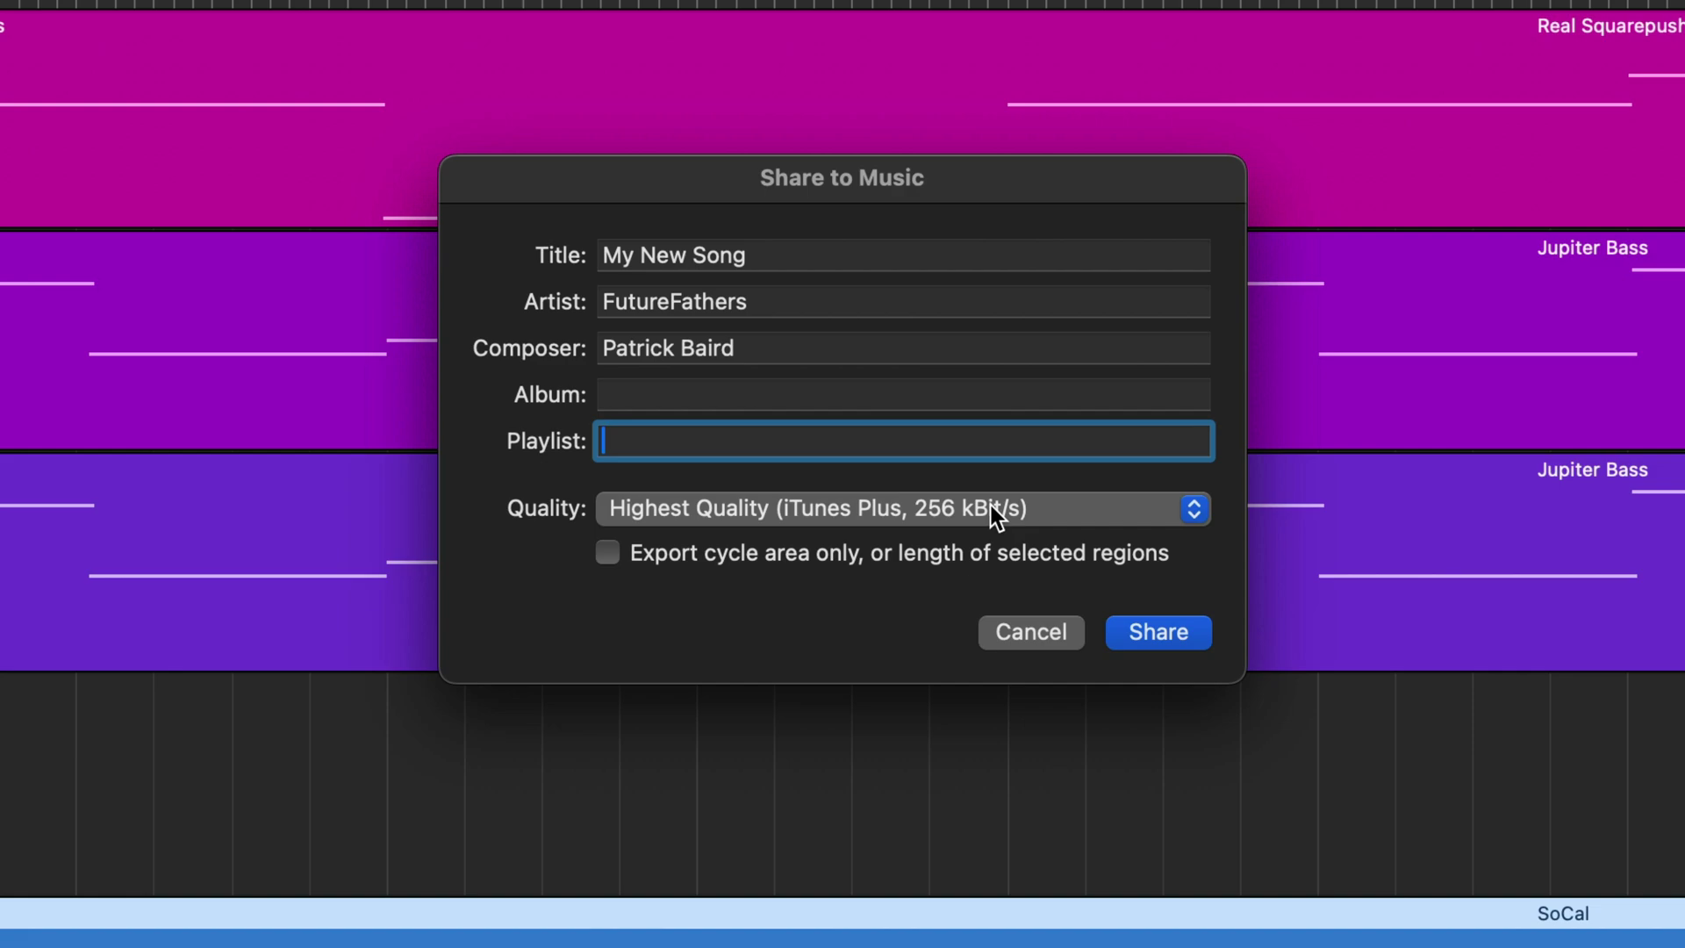
- Set quality to Uncompressed, toggle the cycle-area-only option back off, and share to Music
left_click(1178, 507)
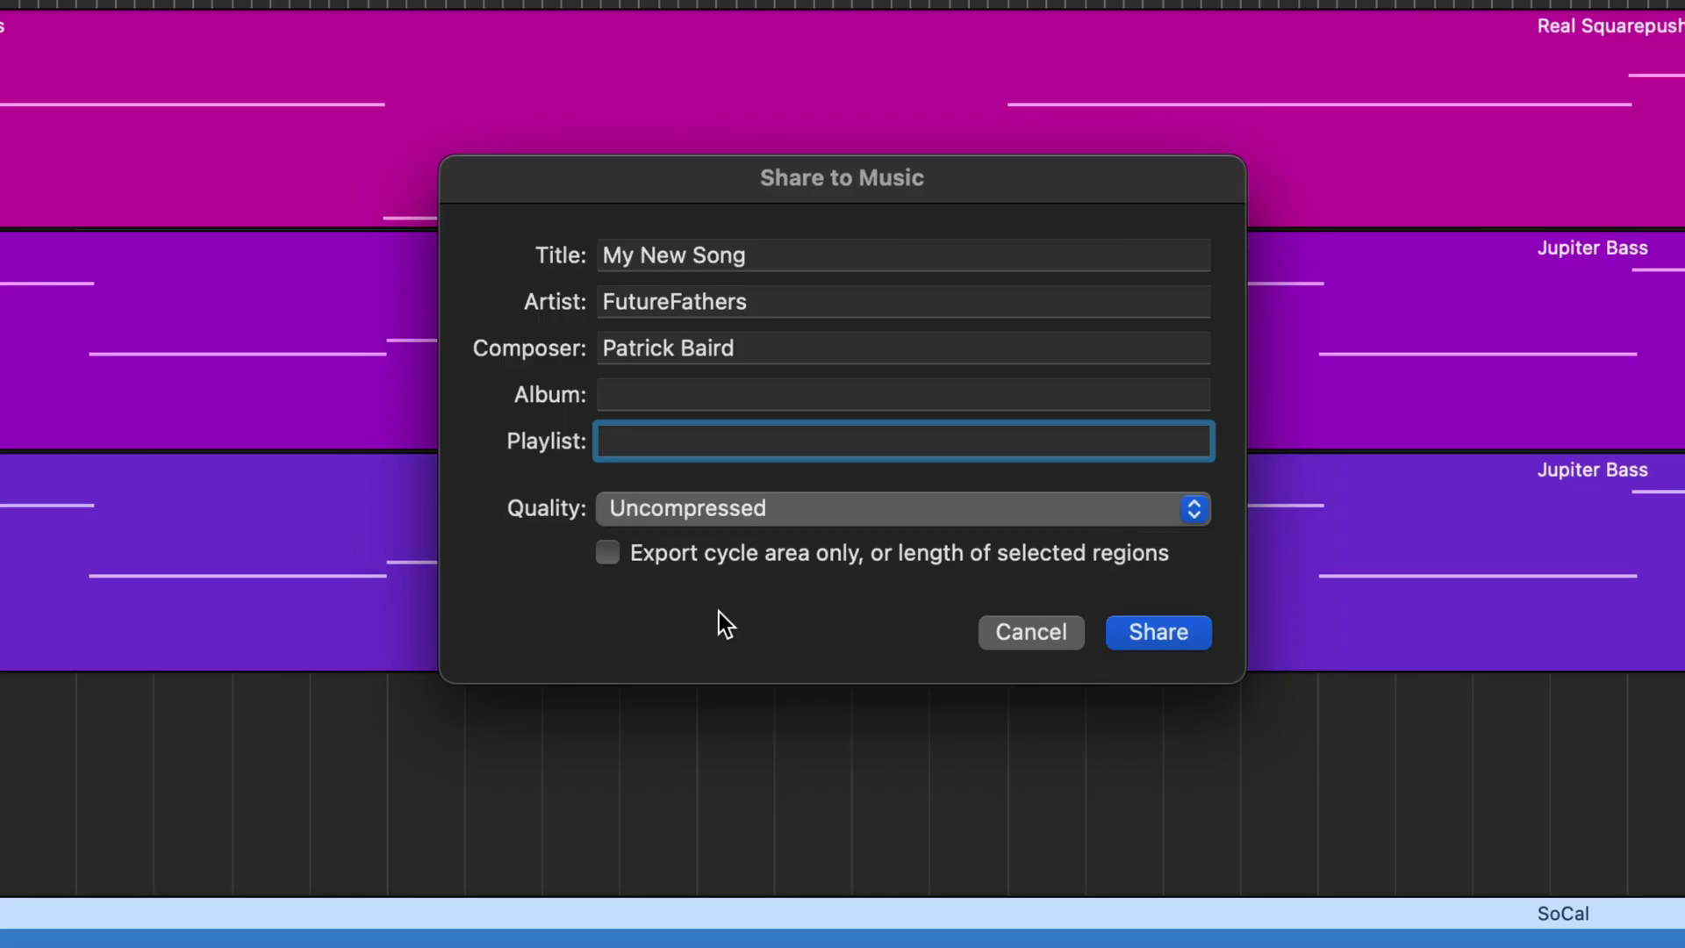
left_click(615, 556)
left_click(615, 557)
left_click(608, 552)
left_click(609, 552)
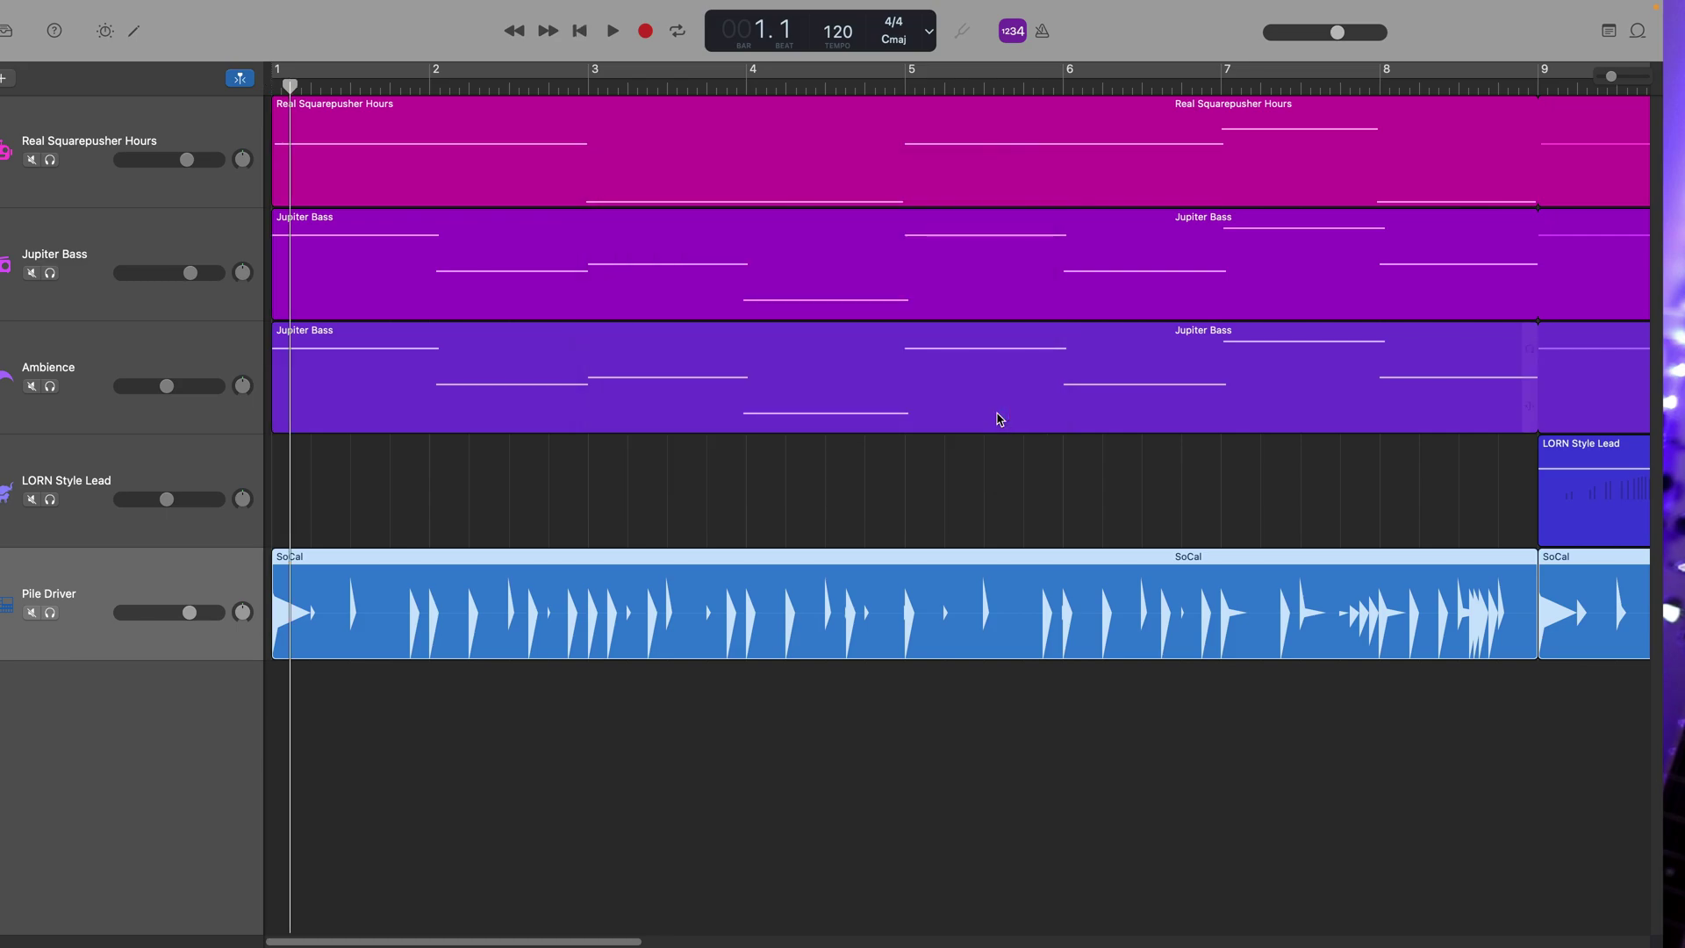
key("space")
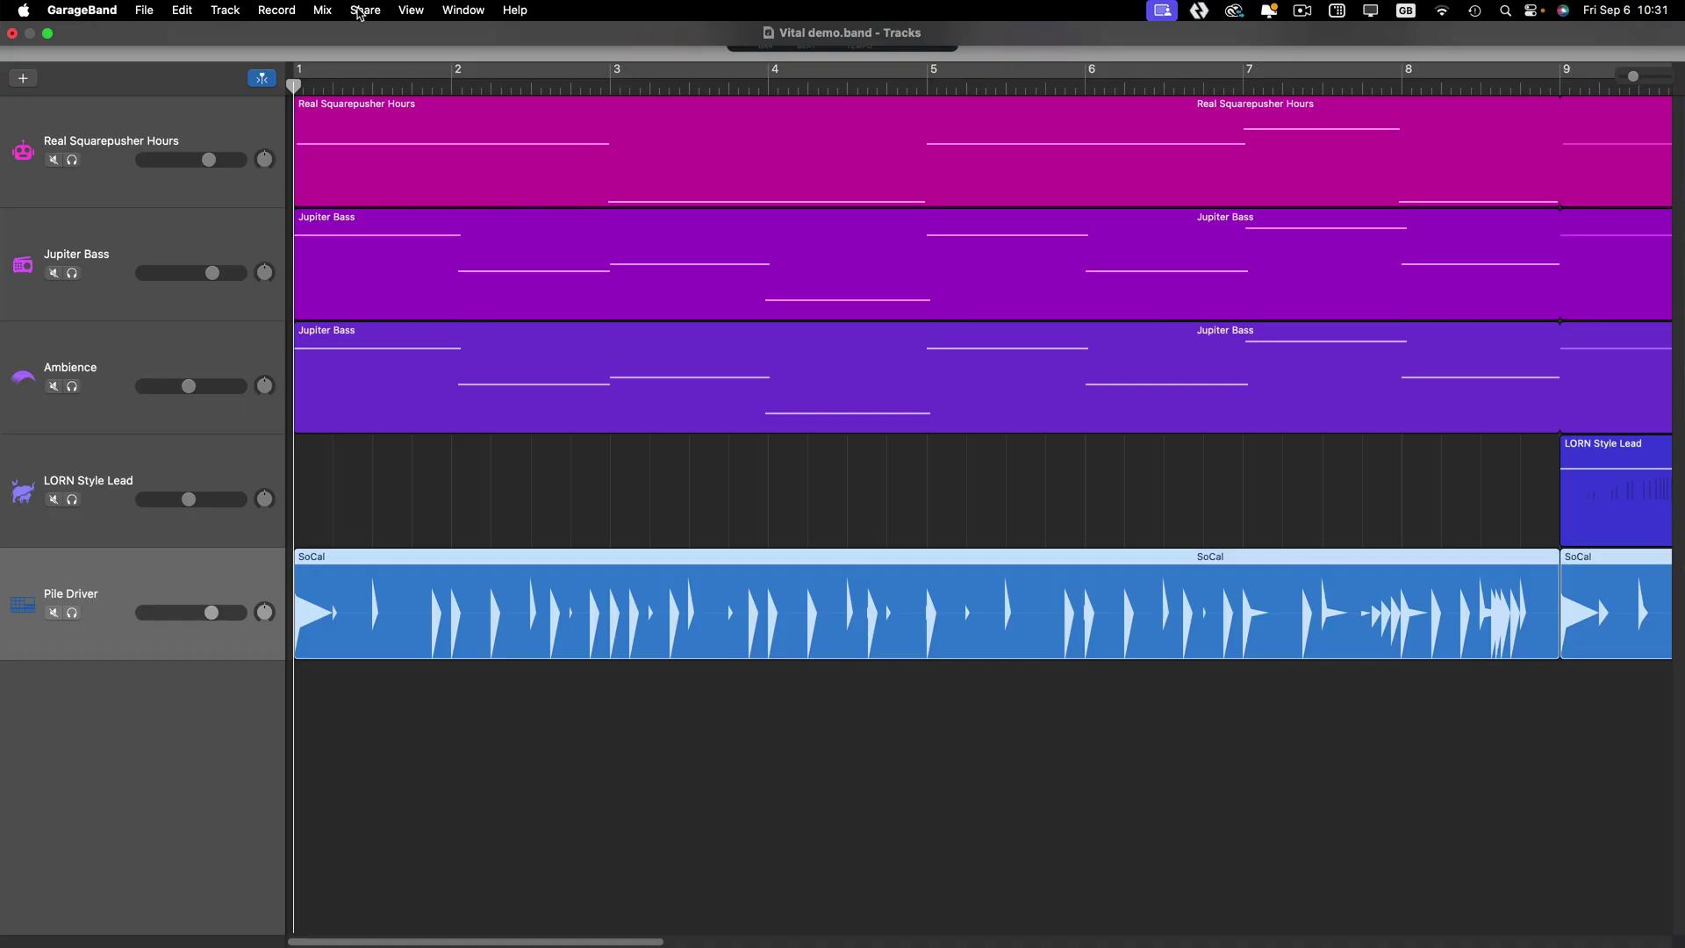
- Open the AirDrop share for Vital demo, toggle between Song and Project, and leave Project selected
left_click(364, 11)
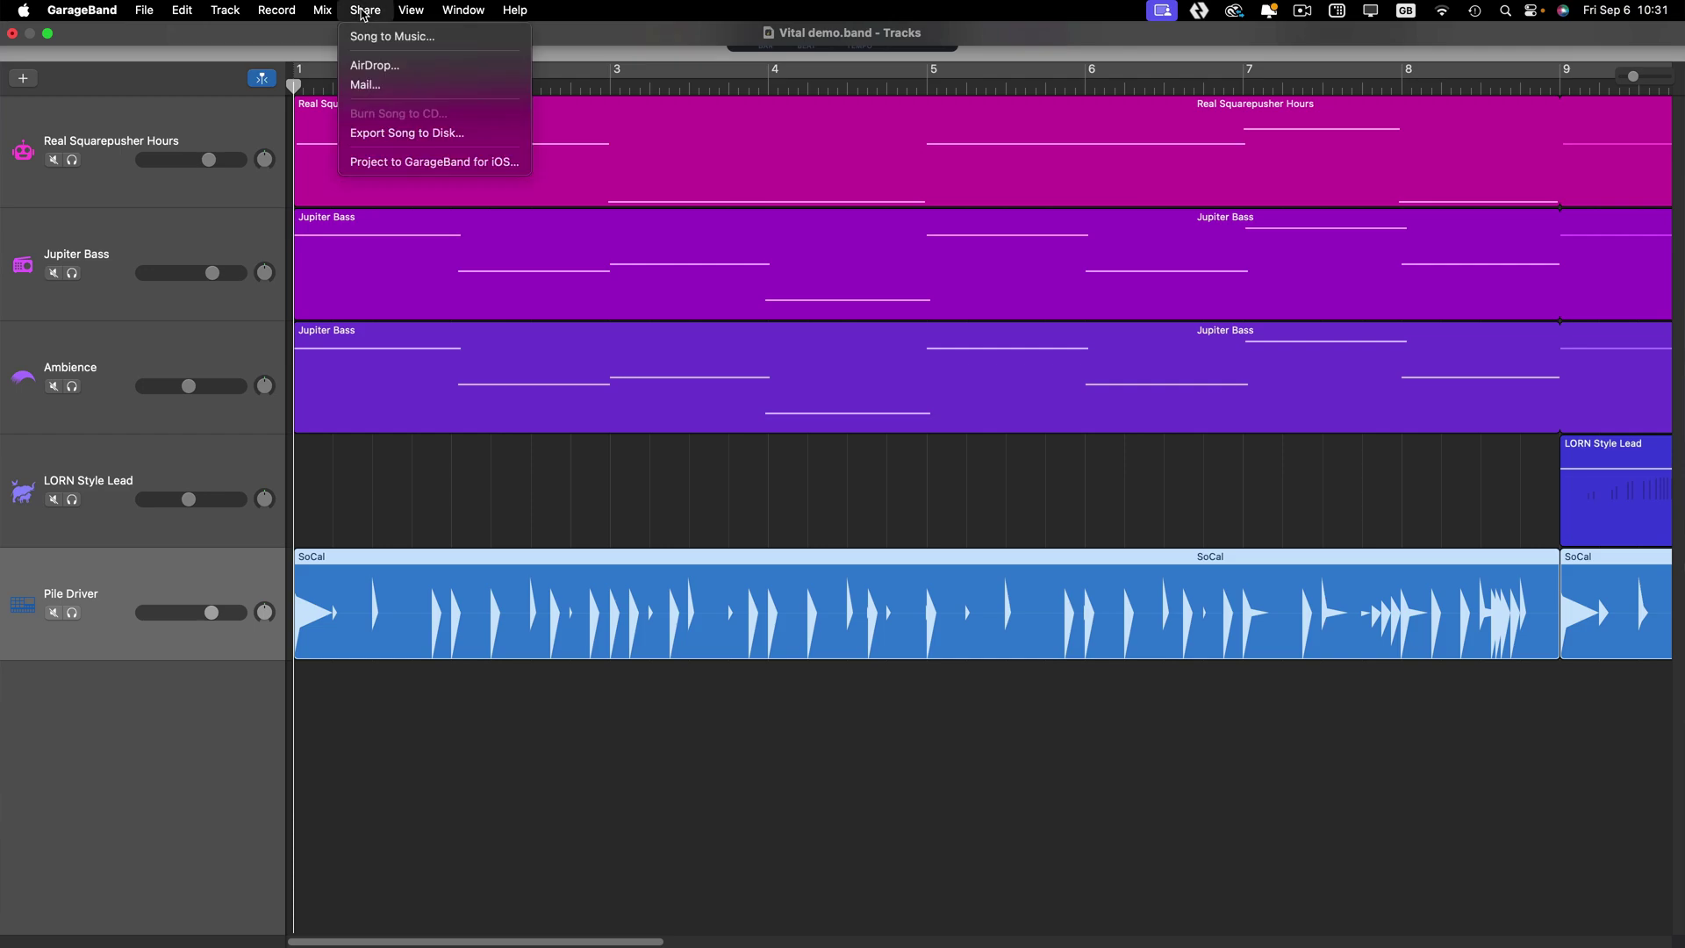
left_click(505, 68)
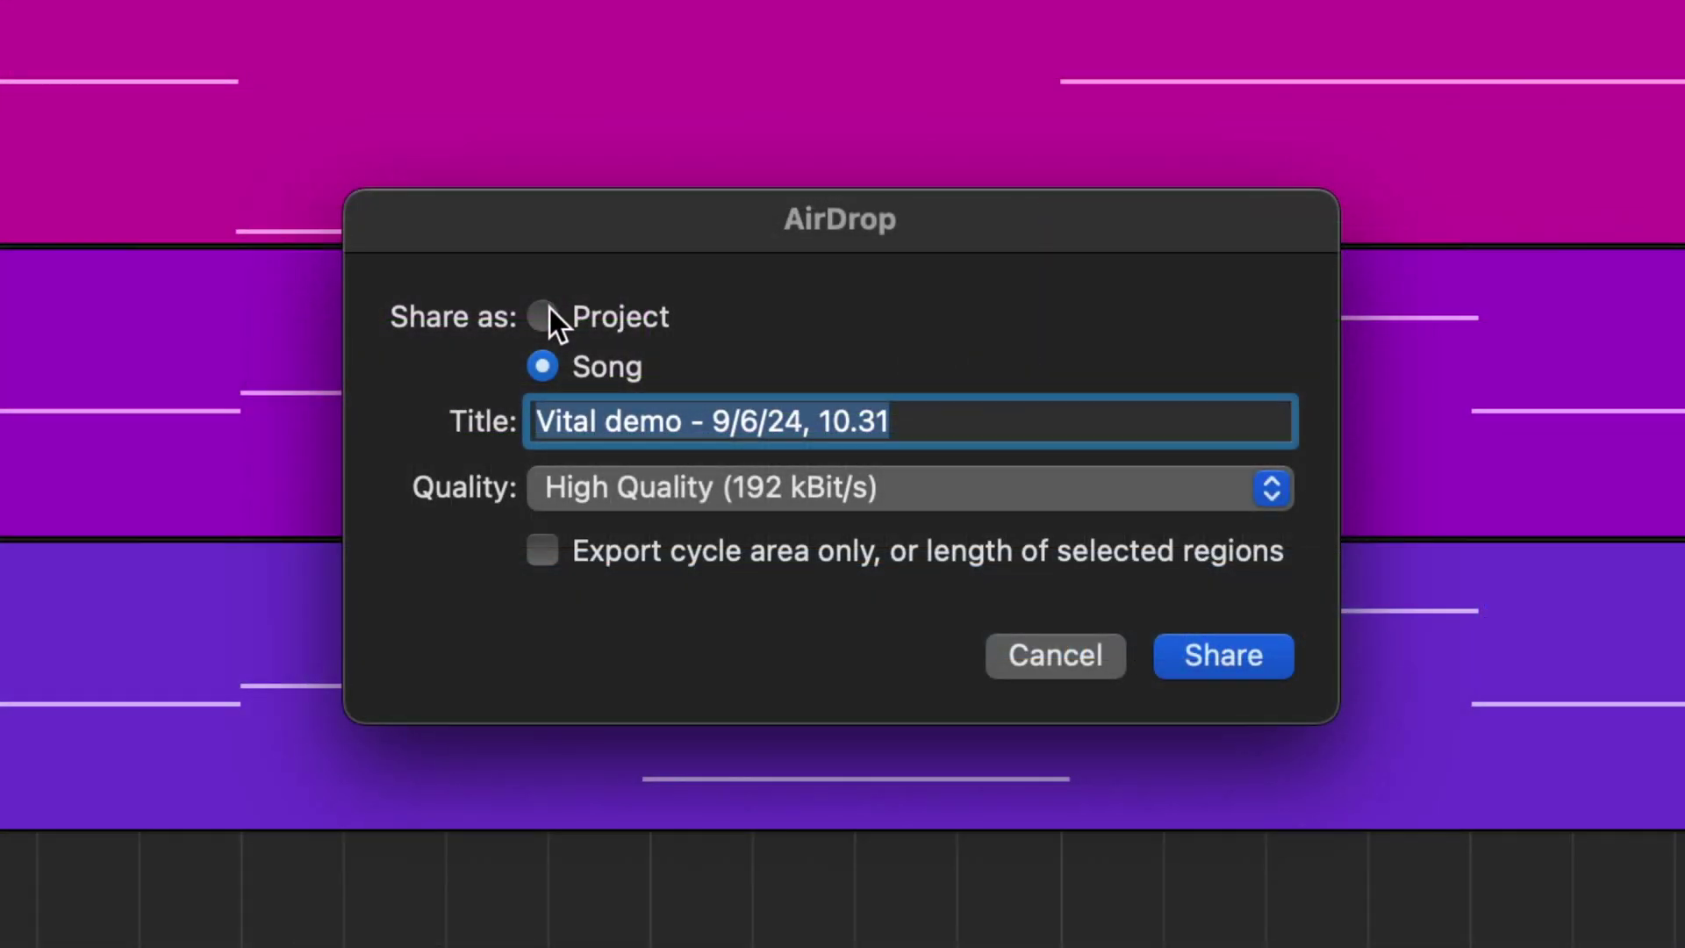
left_click(729, 251)
left_click(545, 365)
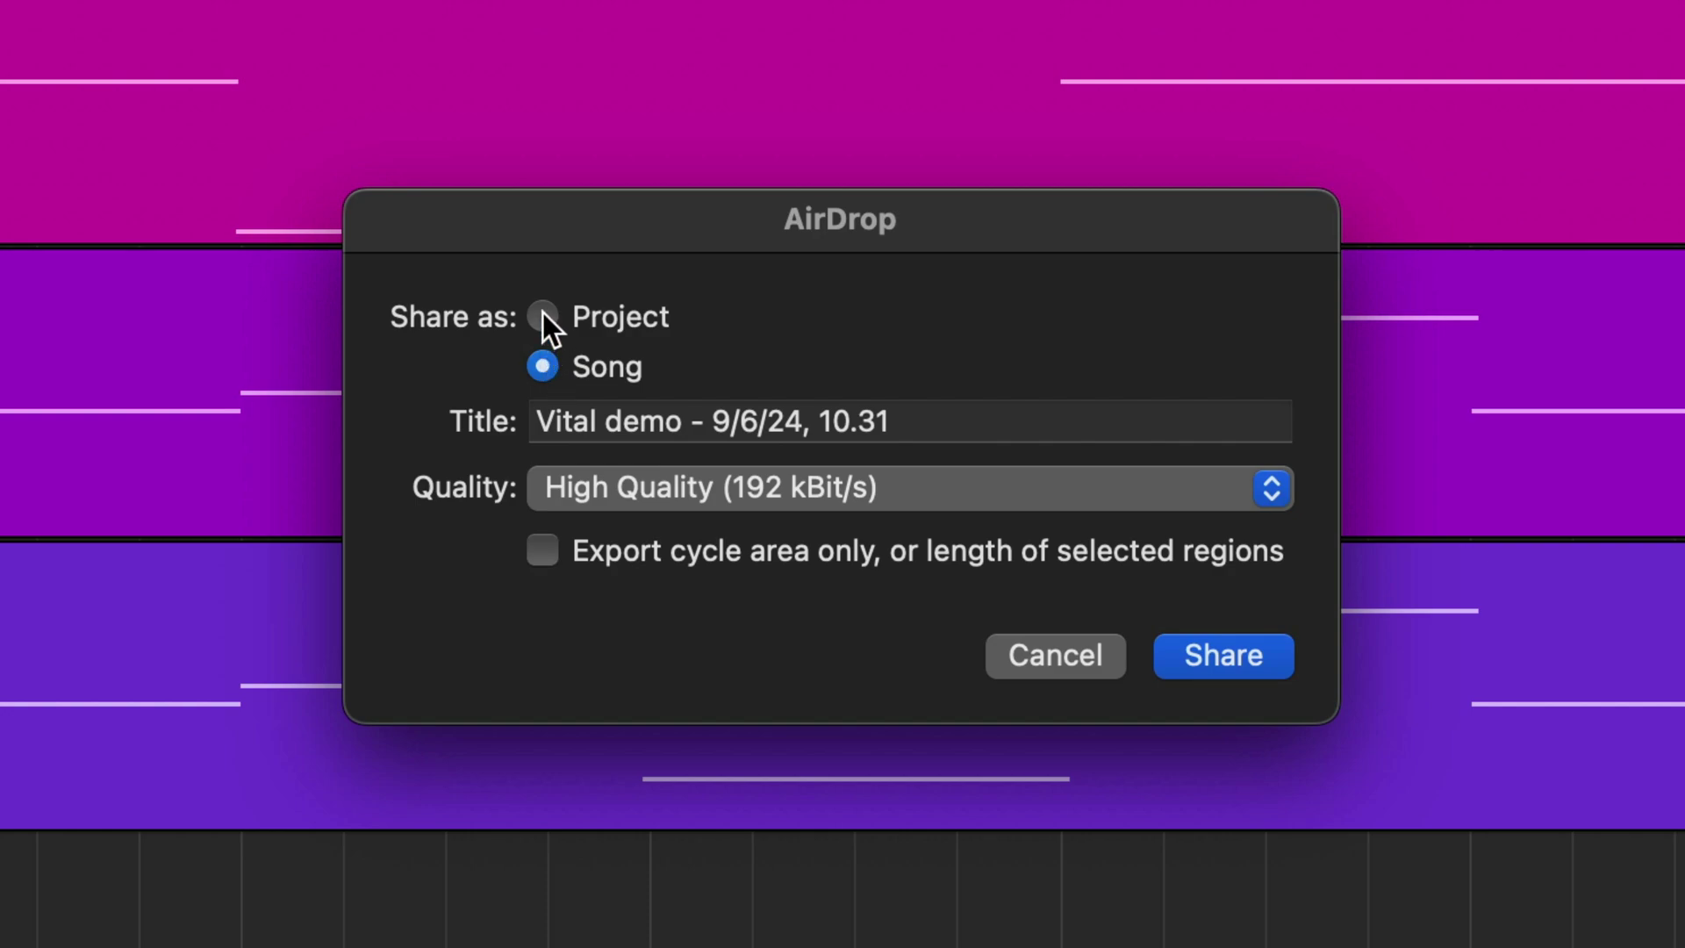
left_click(543, 316)
left_click(535, 364)
left_click(541, 321)
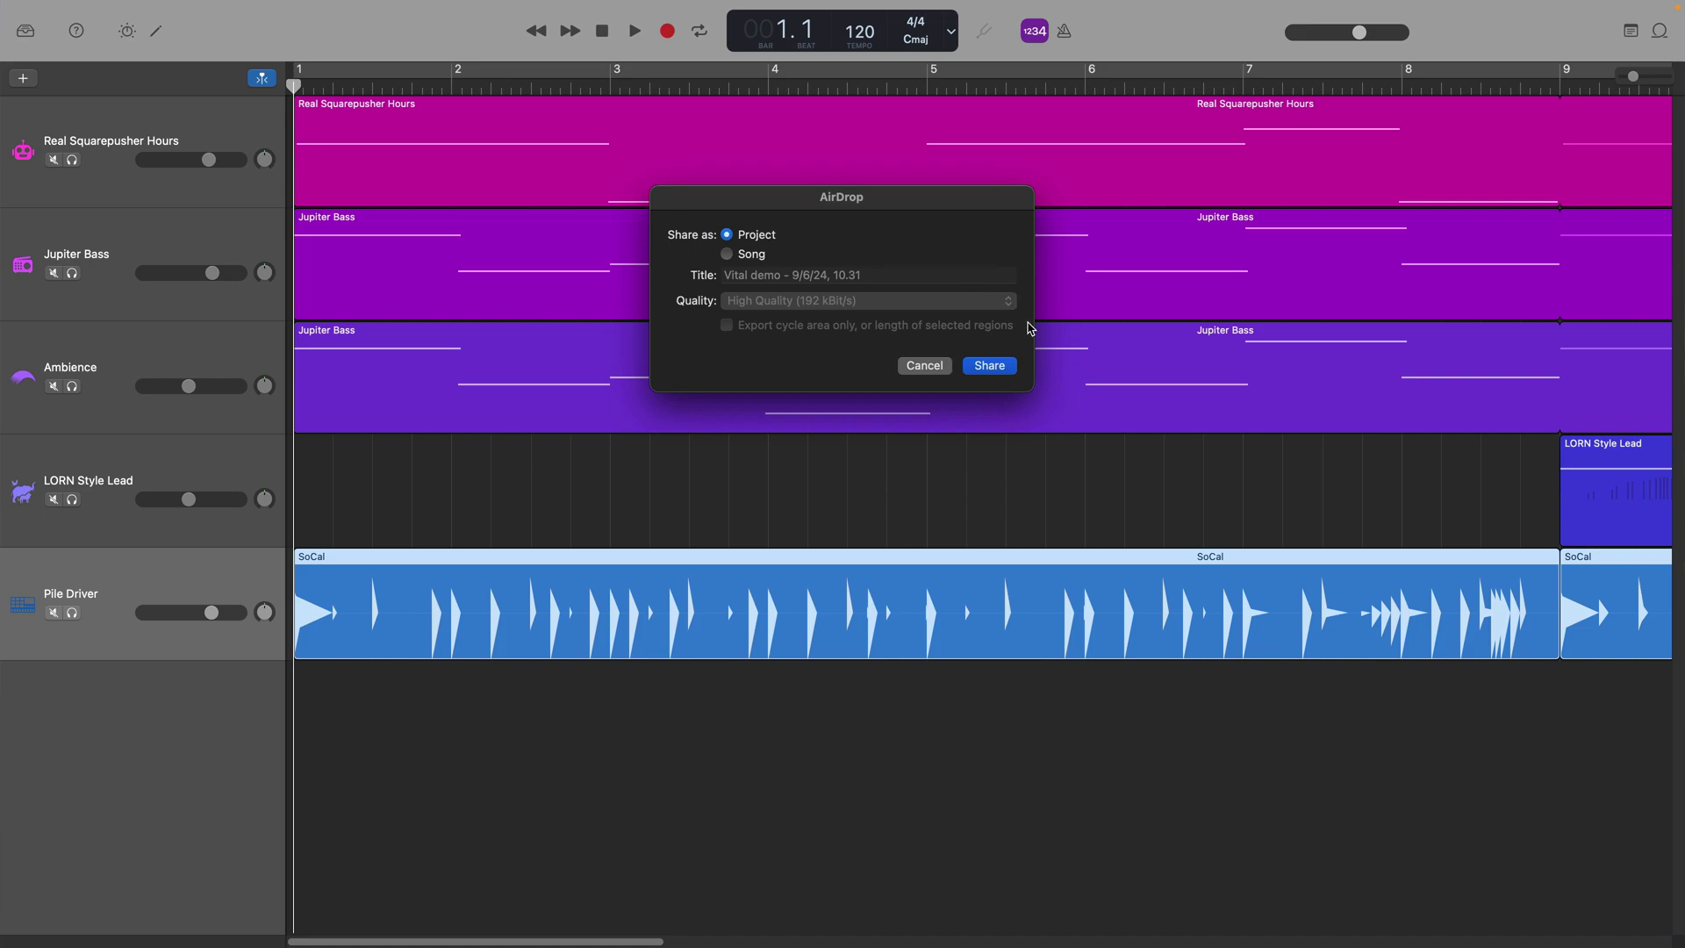
- Confirm the AirDrop settings and send the Vital demo project to the iPad Pro
left_click(990, 366)
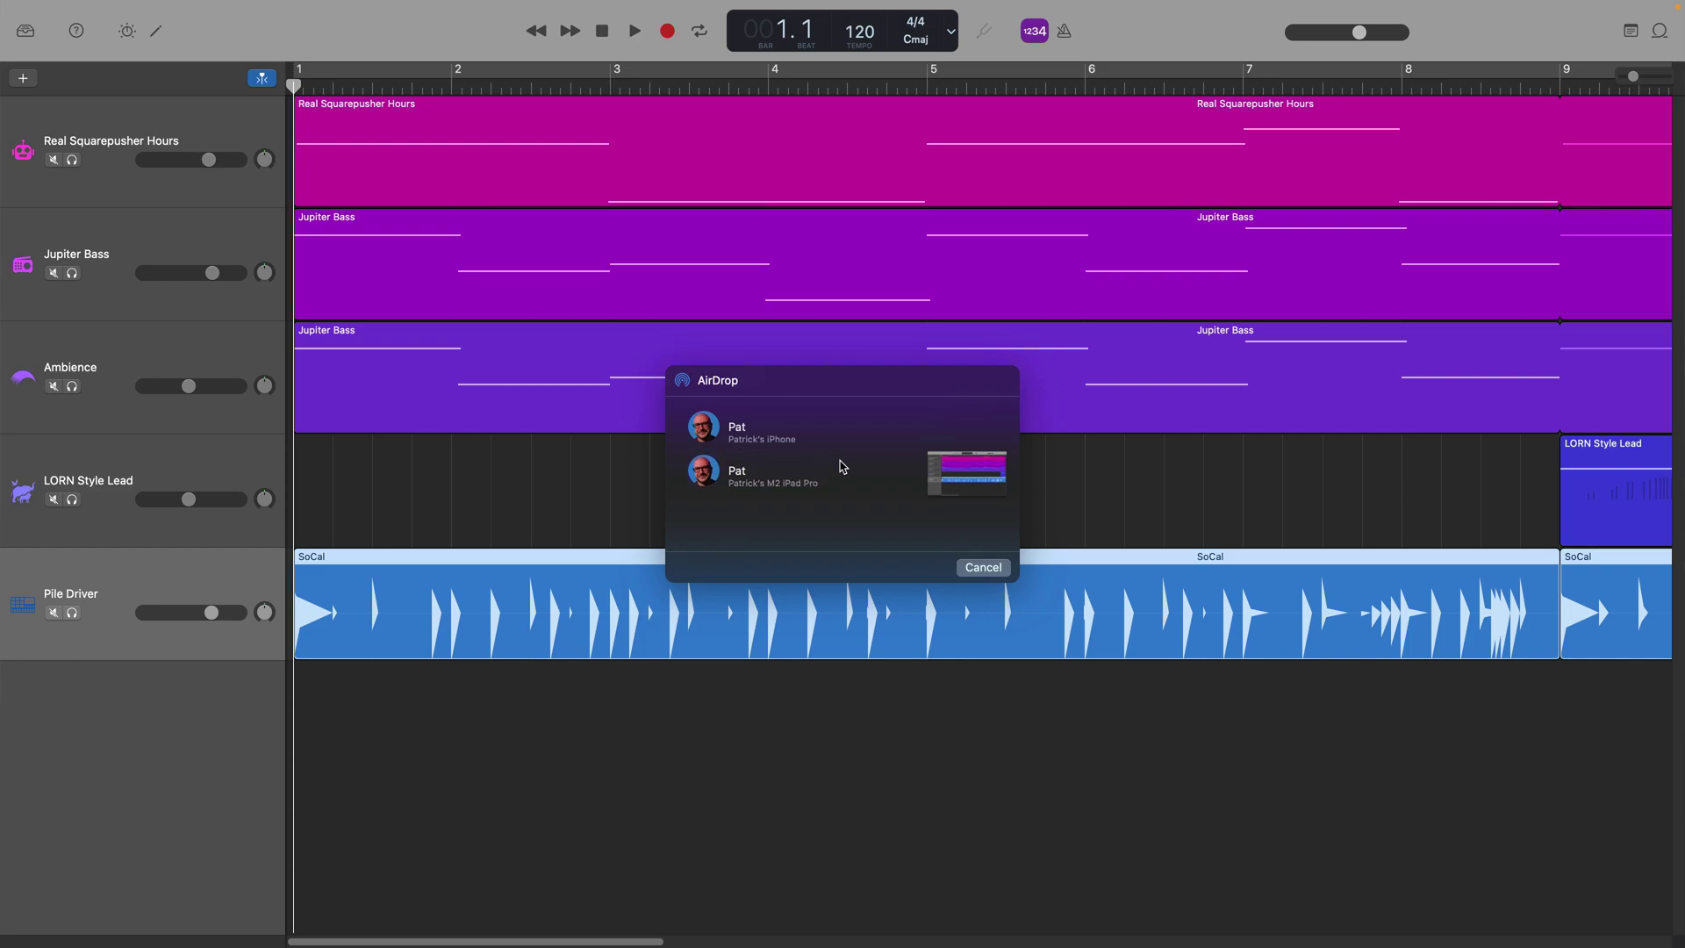
left_click(704, 474)
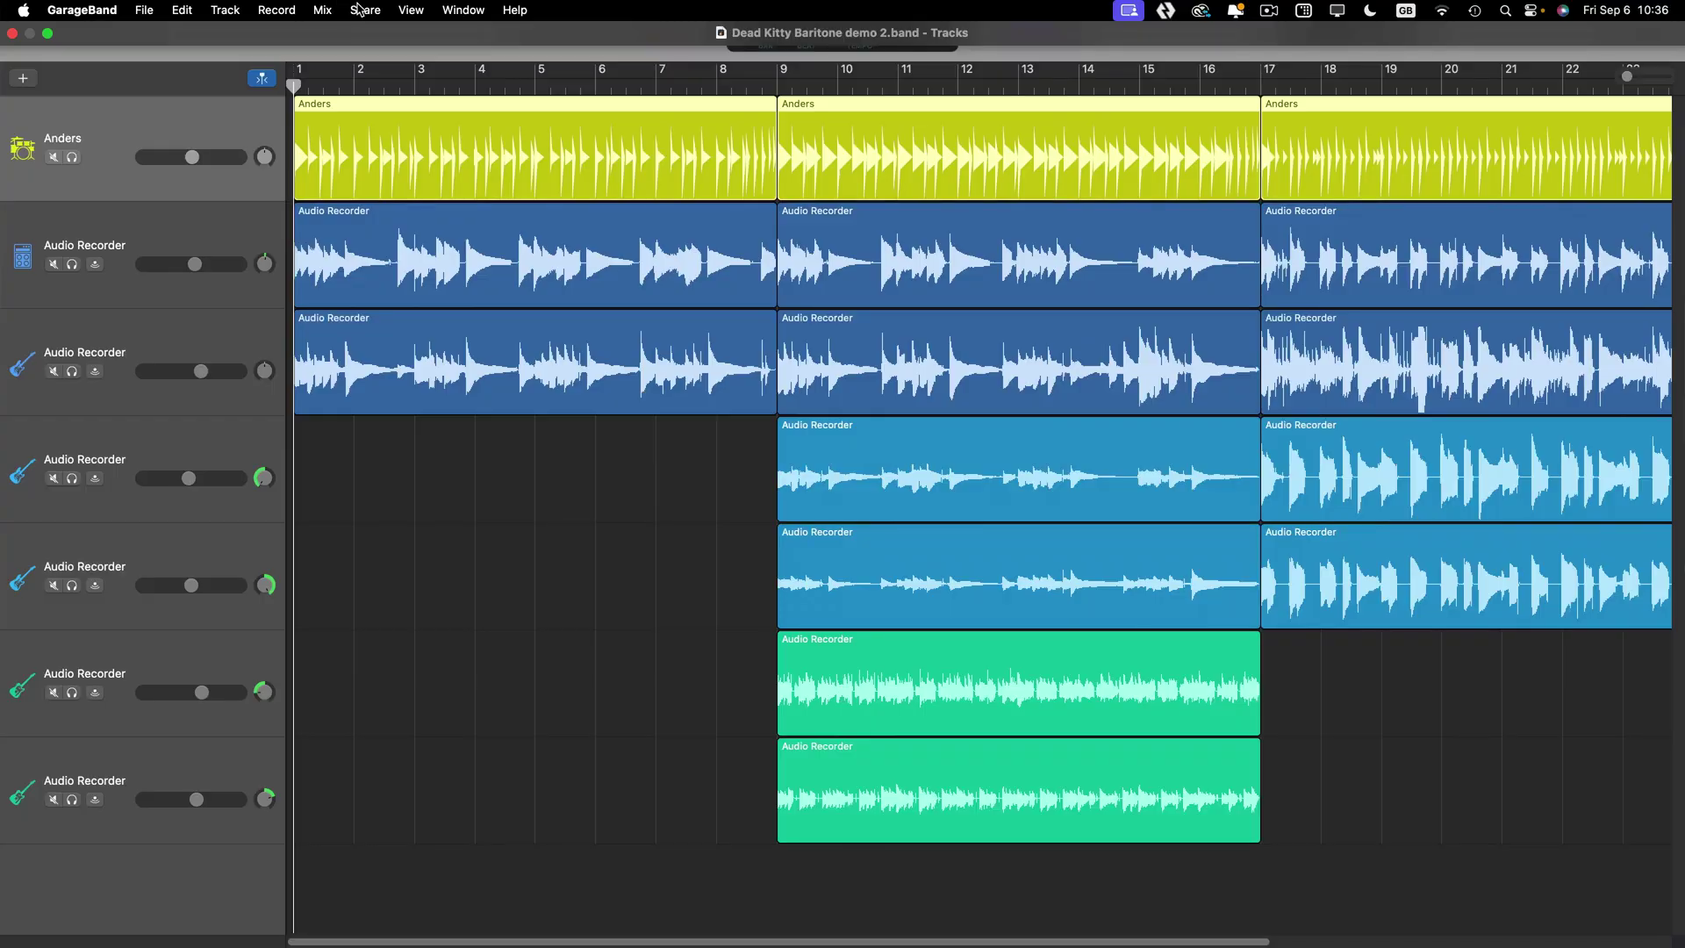
- Mail the project titled 'New Metal Song' at Uncompressed (Wave) quality
left_click(368, 10)
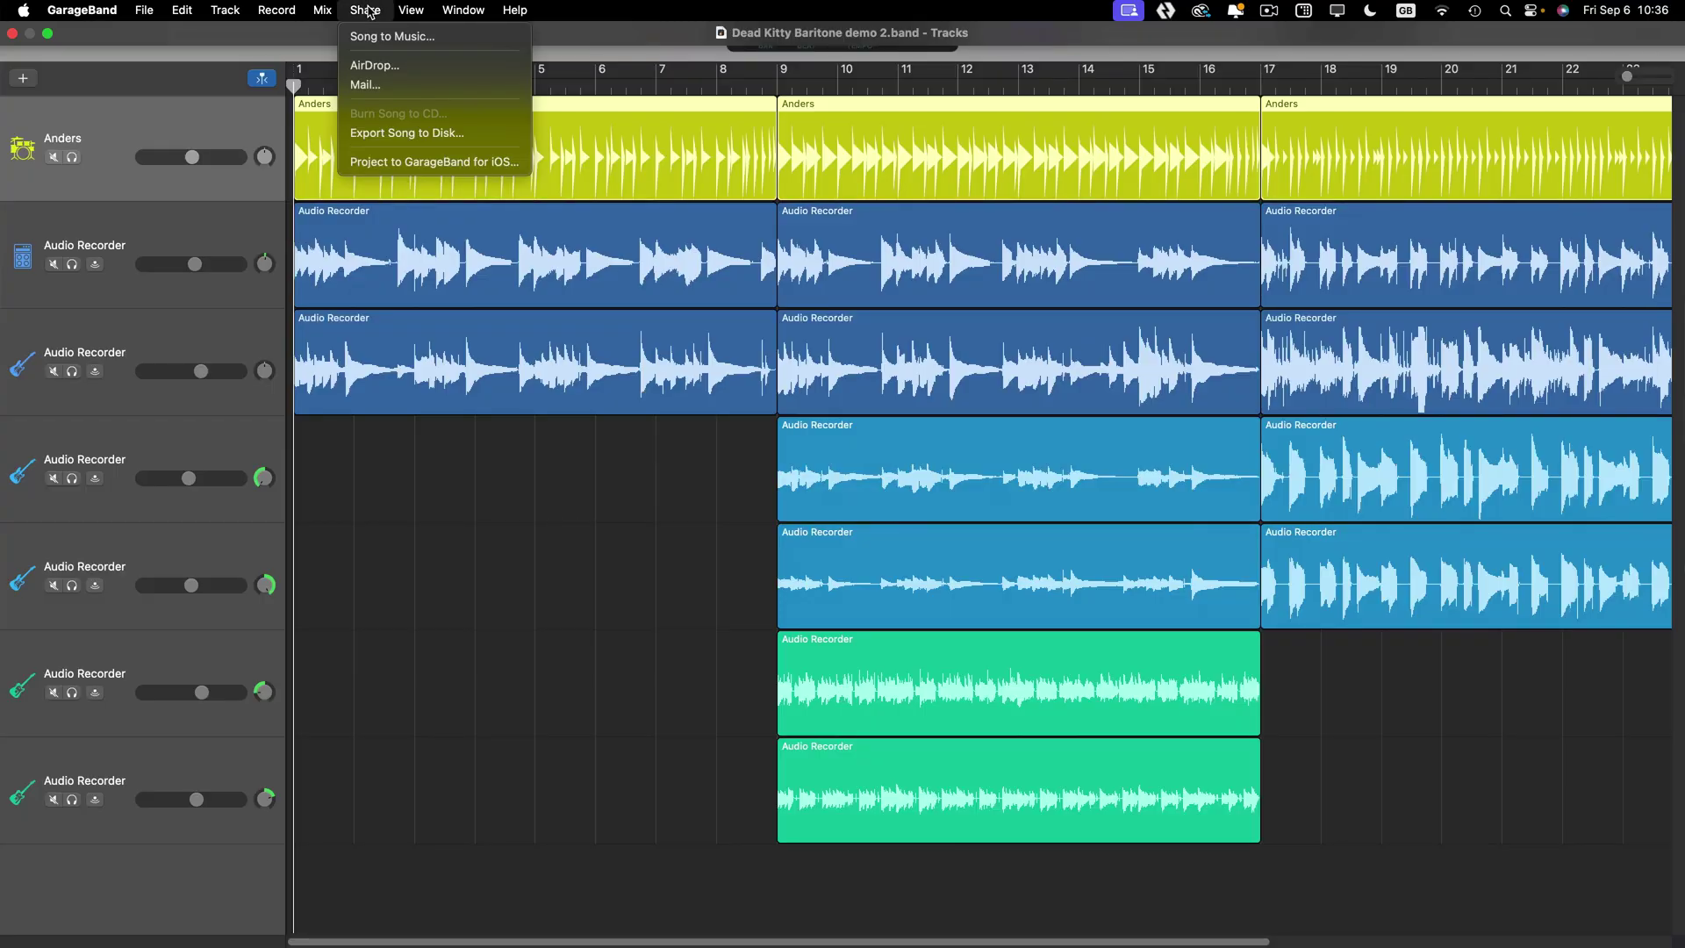
left_click(472, 85)
type("New Metal Song")
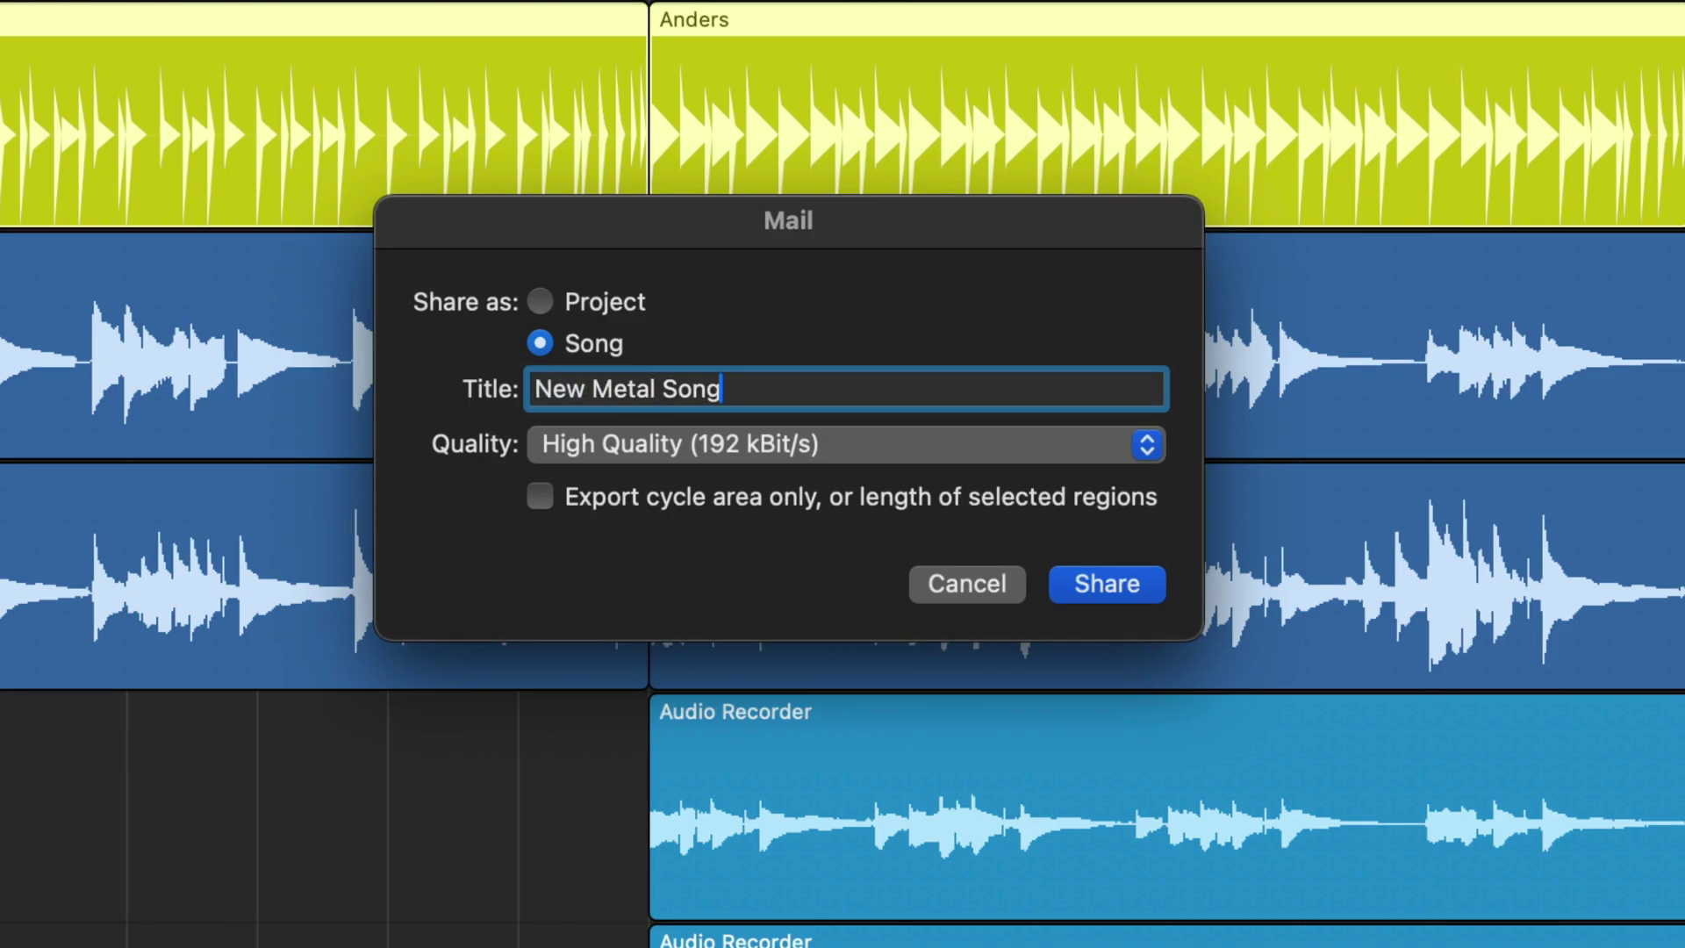
left_click(945, 445)
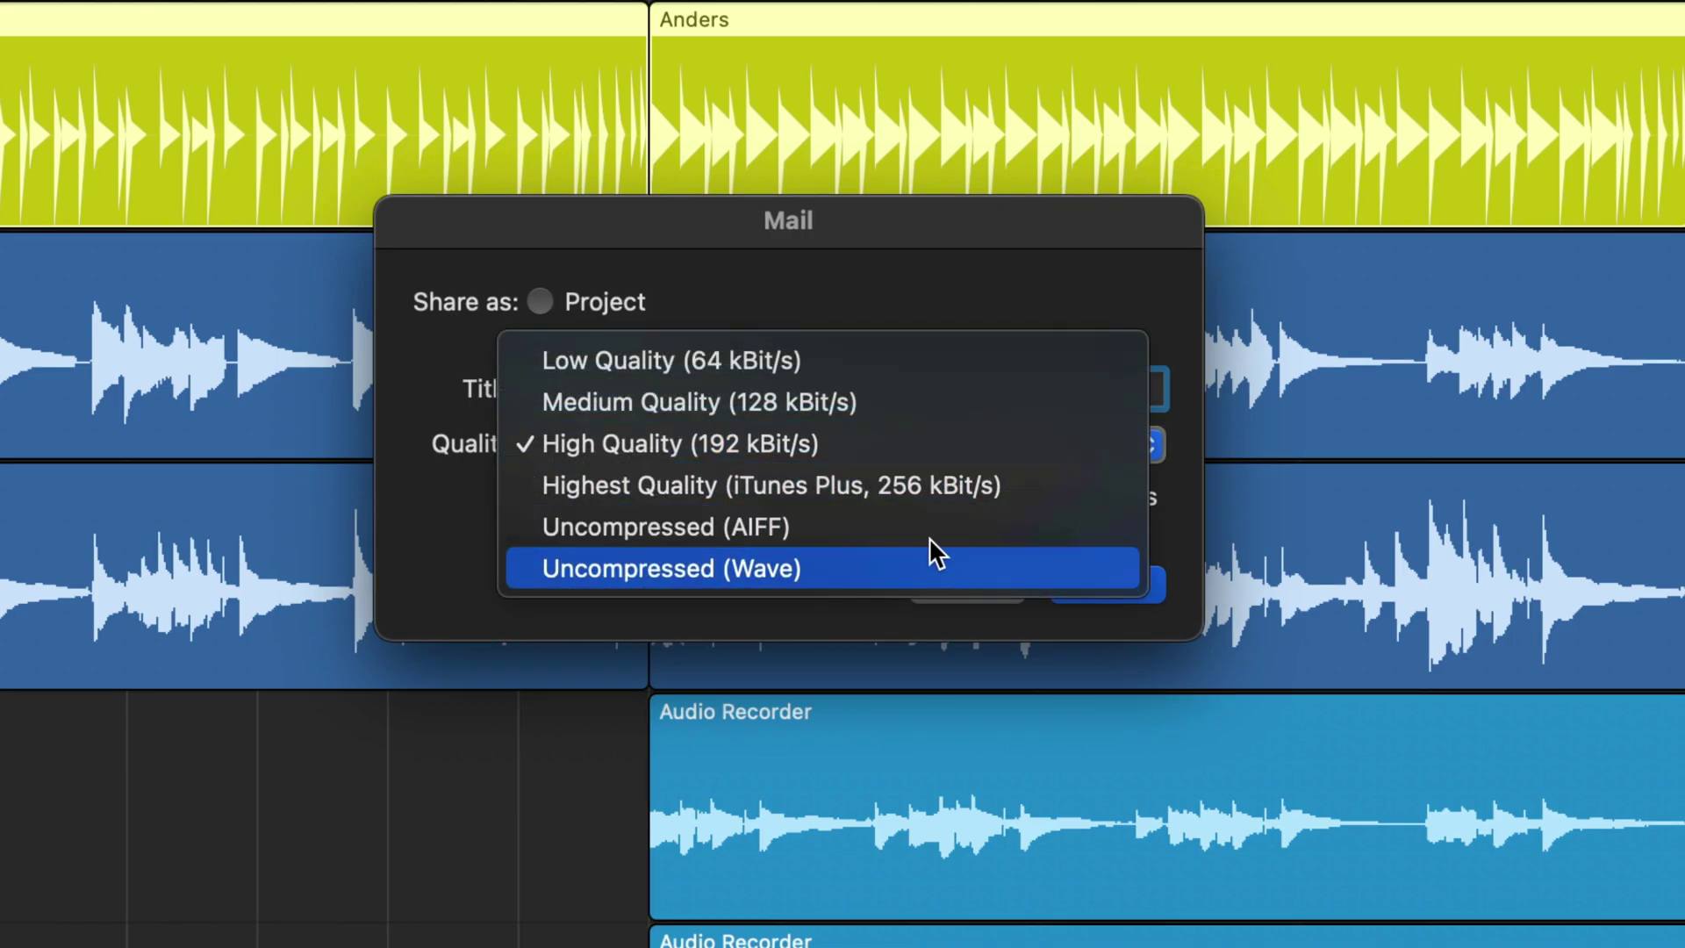
left_click(948, 572)
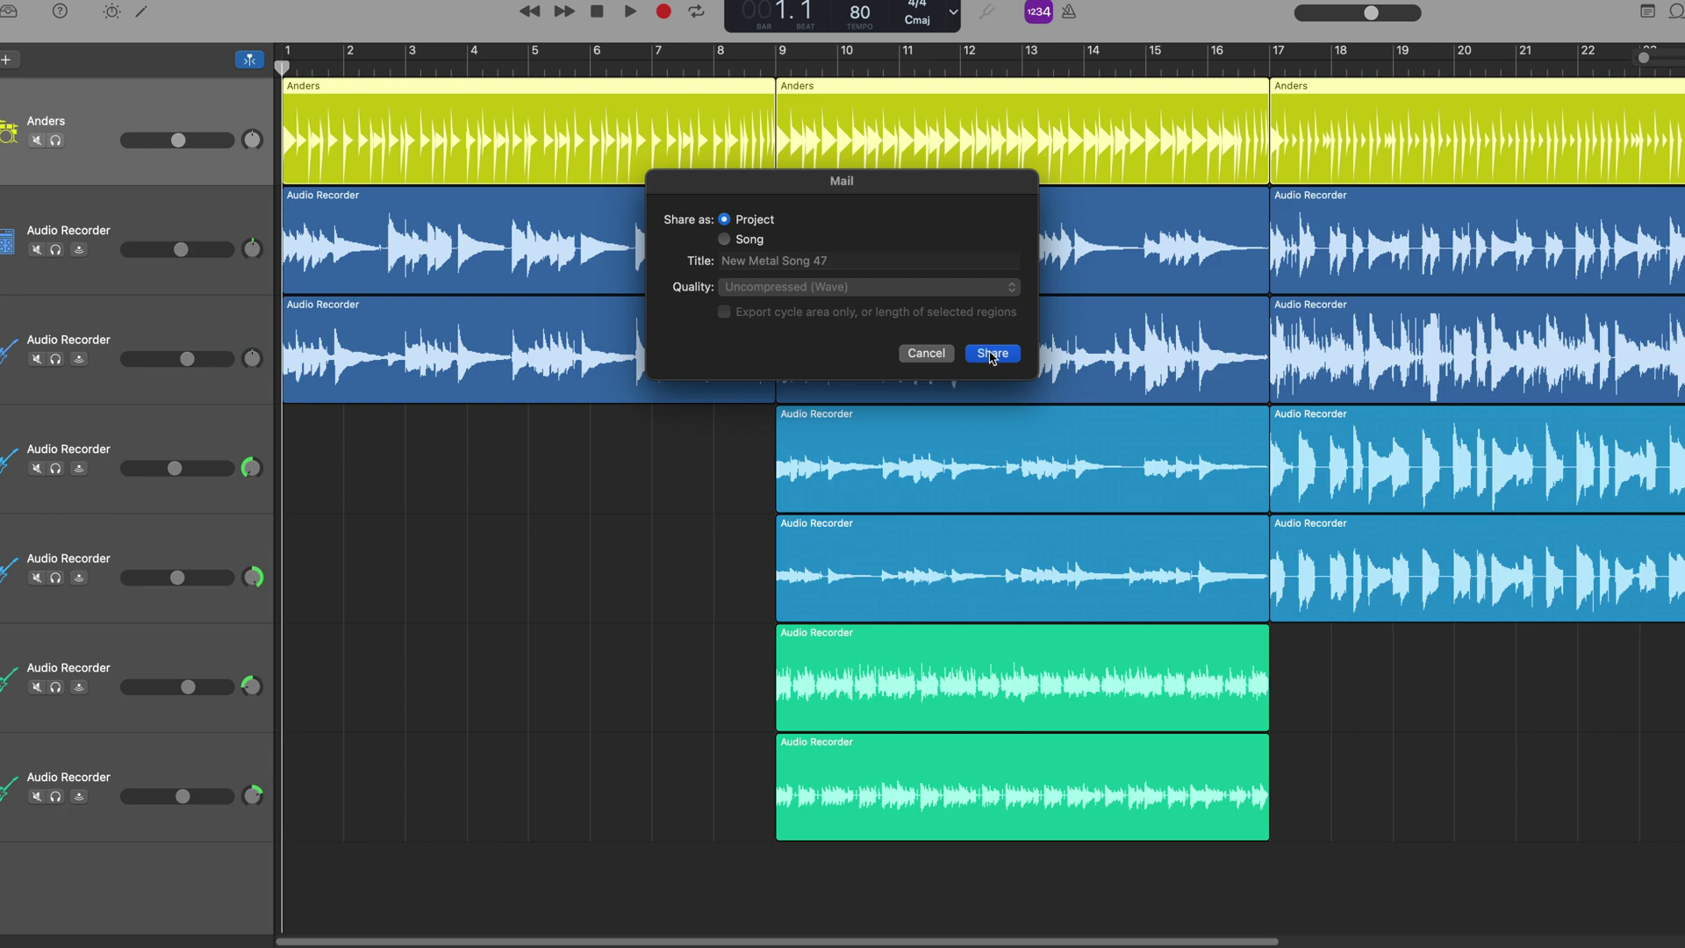
left_click(992, 354)
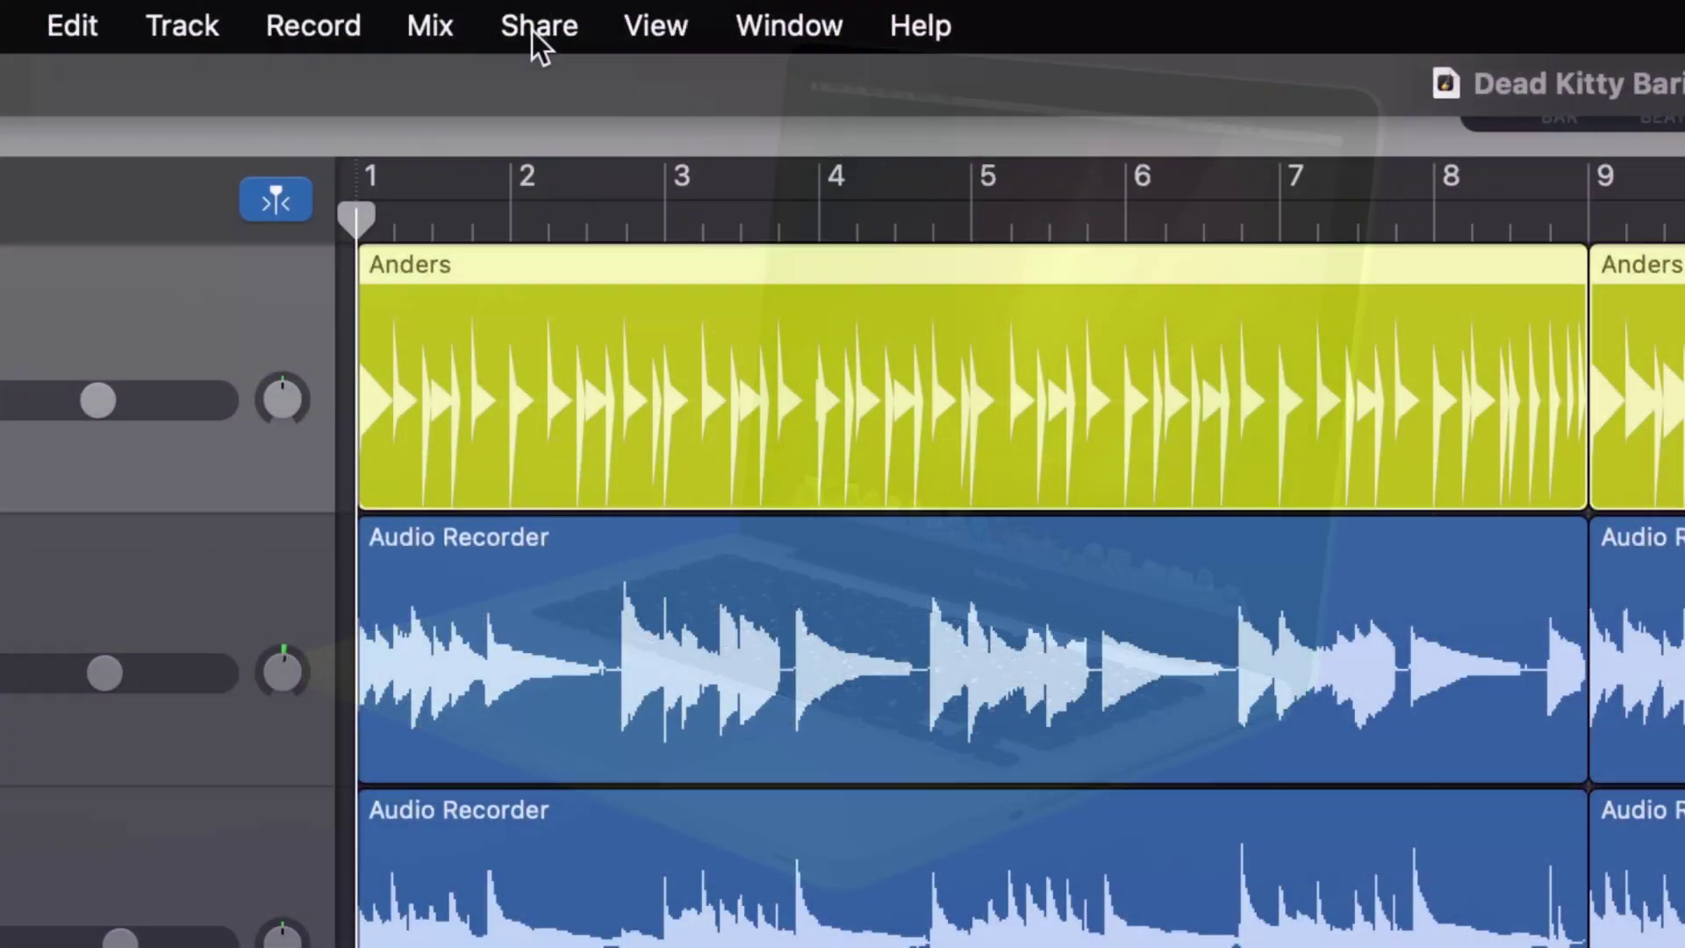
left_click(533, 28)
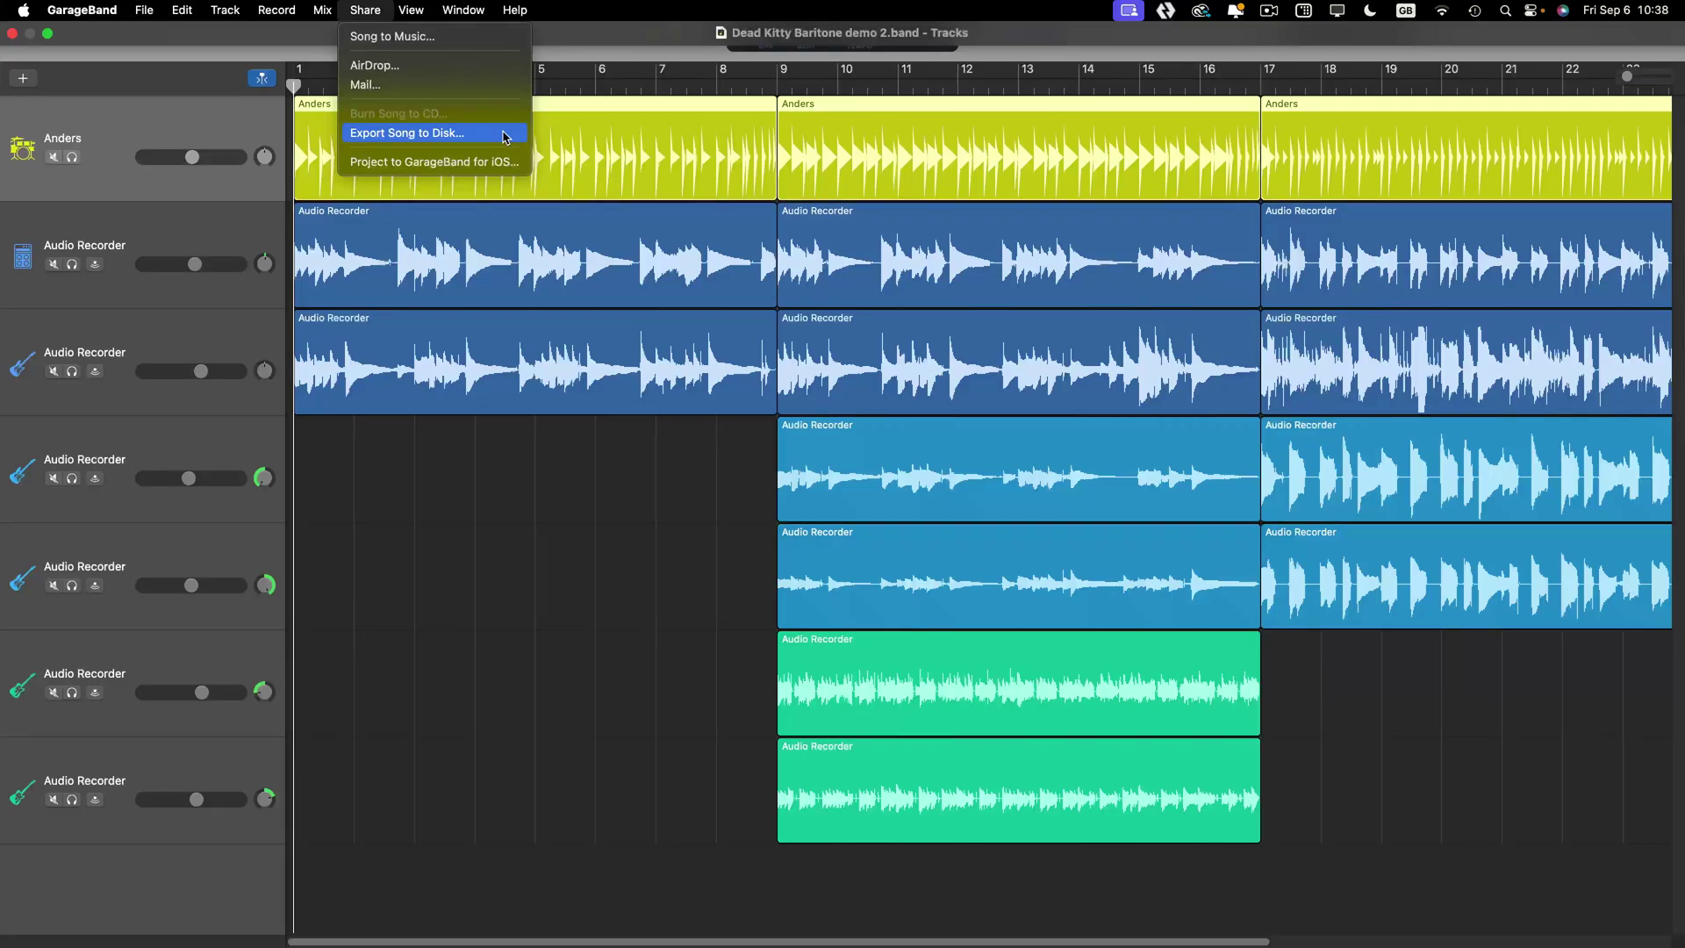
- Open Export Song to Disk and set the save location to Desktop from Recent Places
left_click(504, 138)
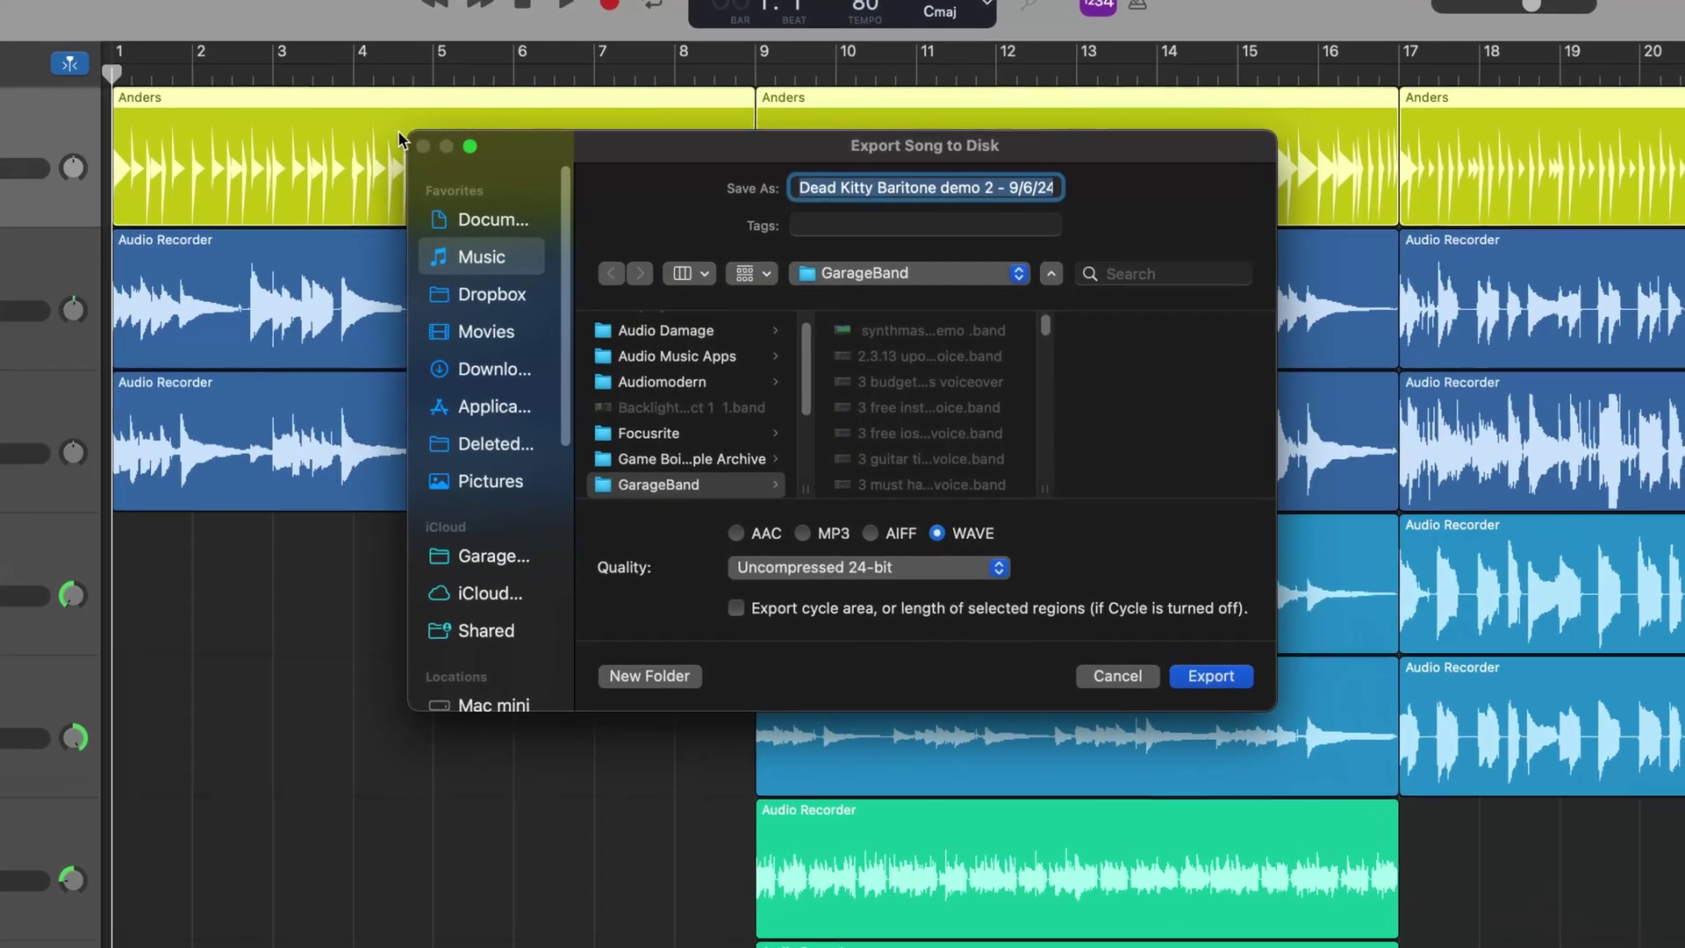
left_click(922, 274)
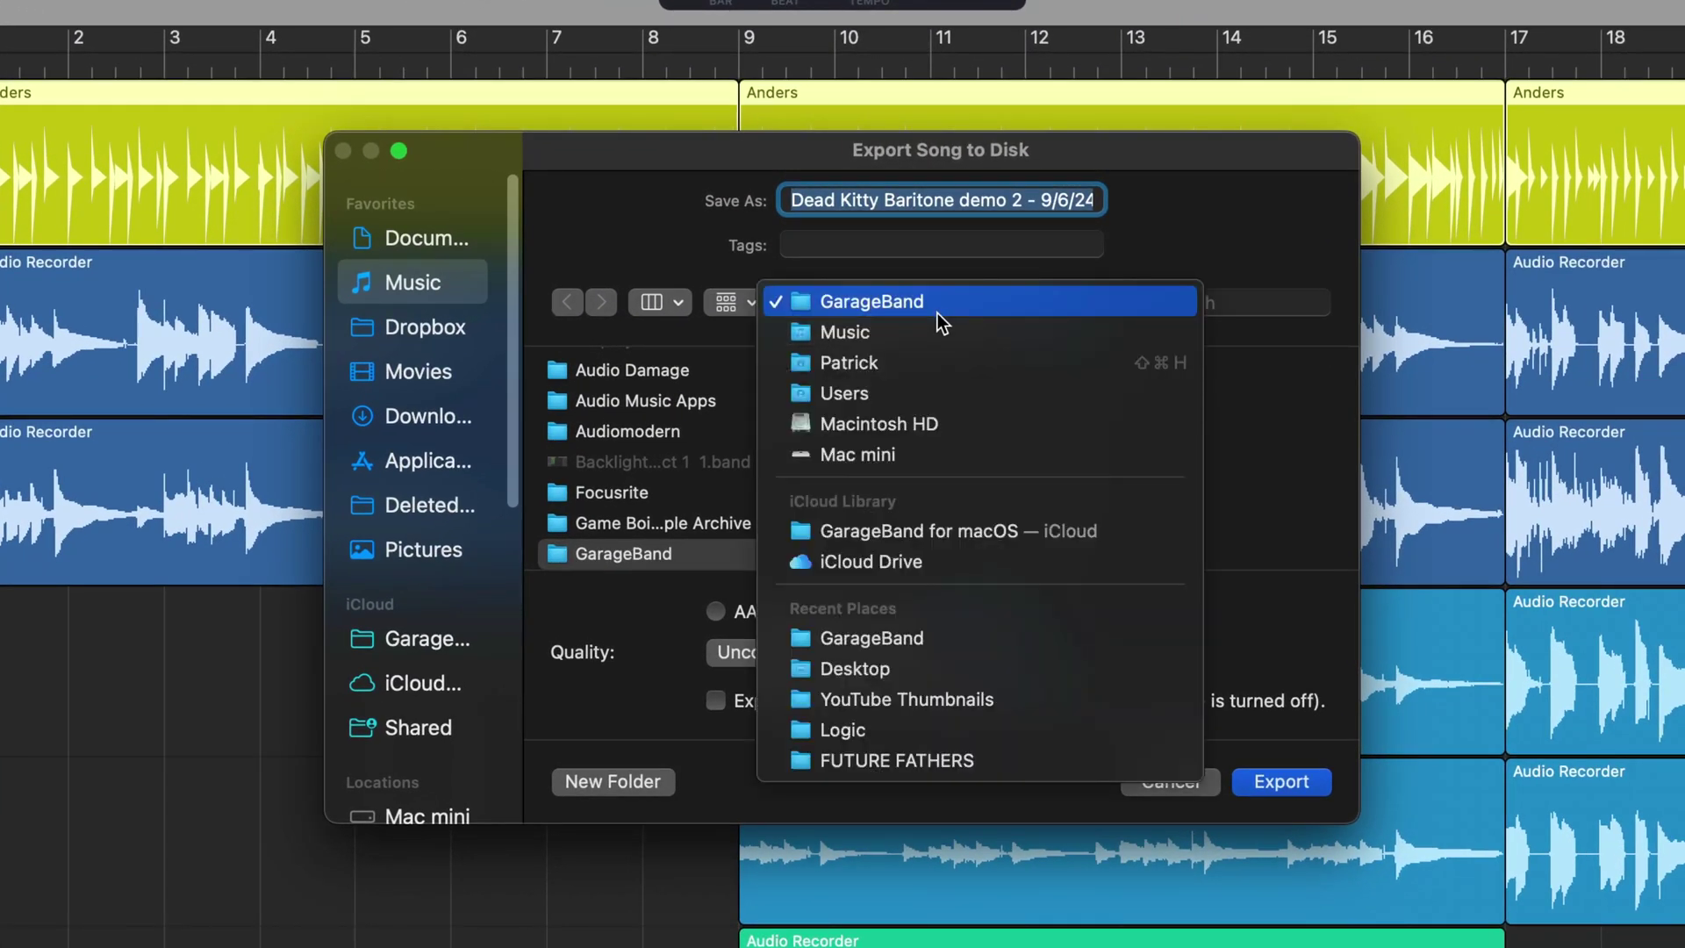
left_click(999, 668)
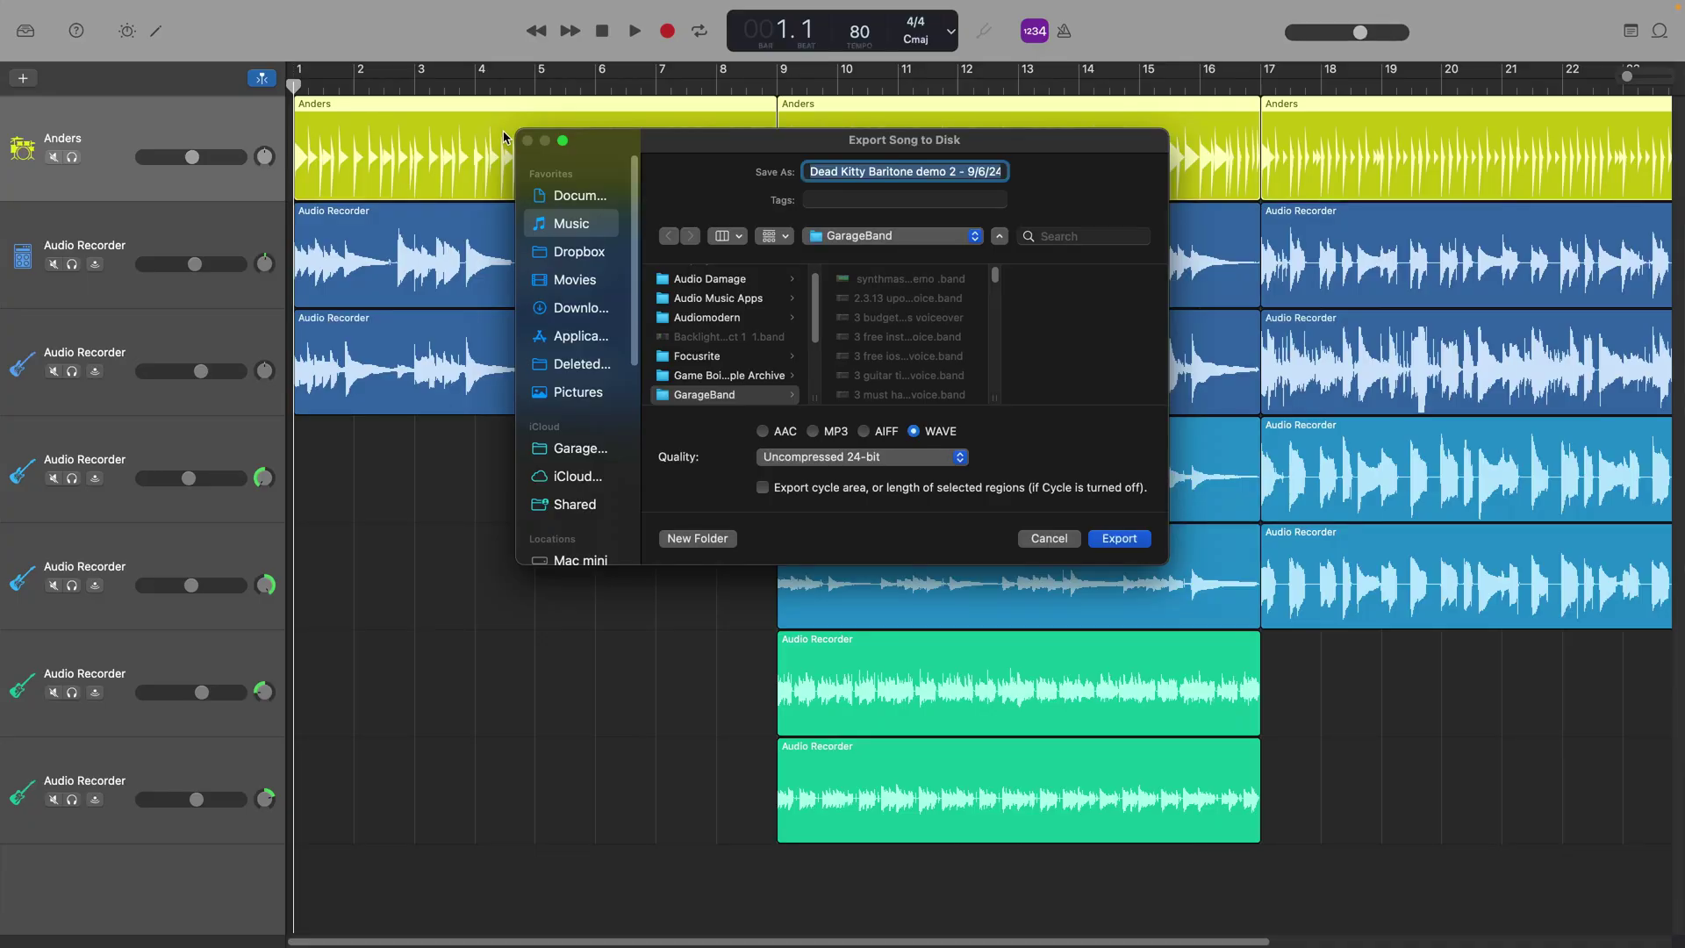
left_click(938, 237)
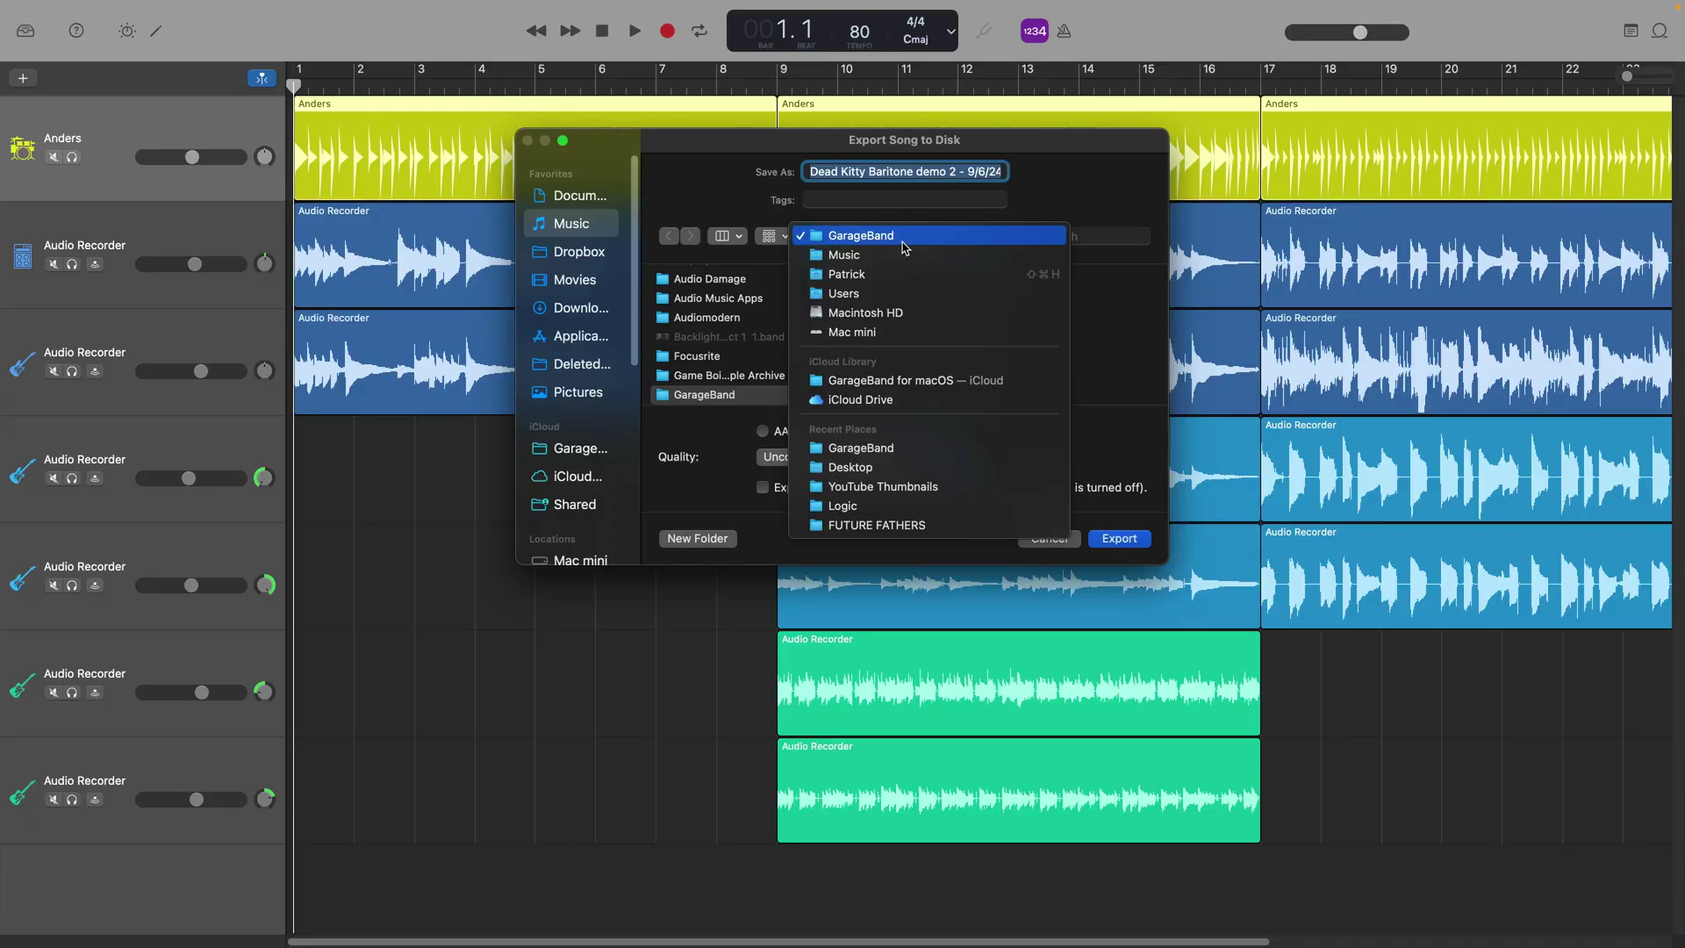
left_click(943, 472)
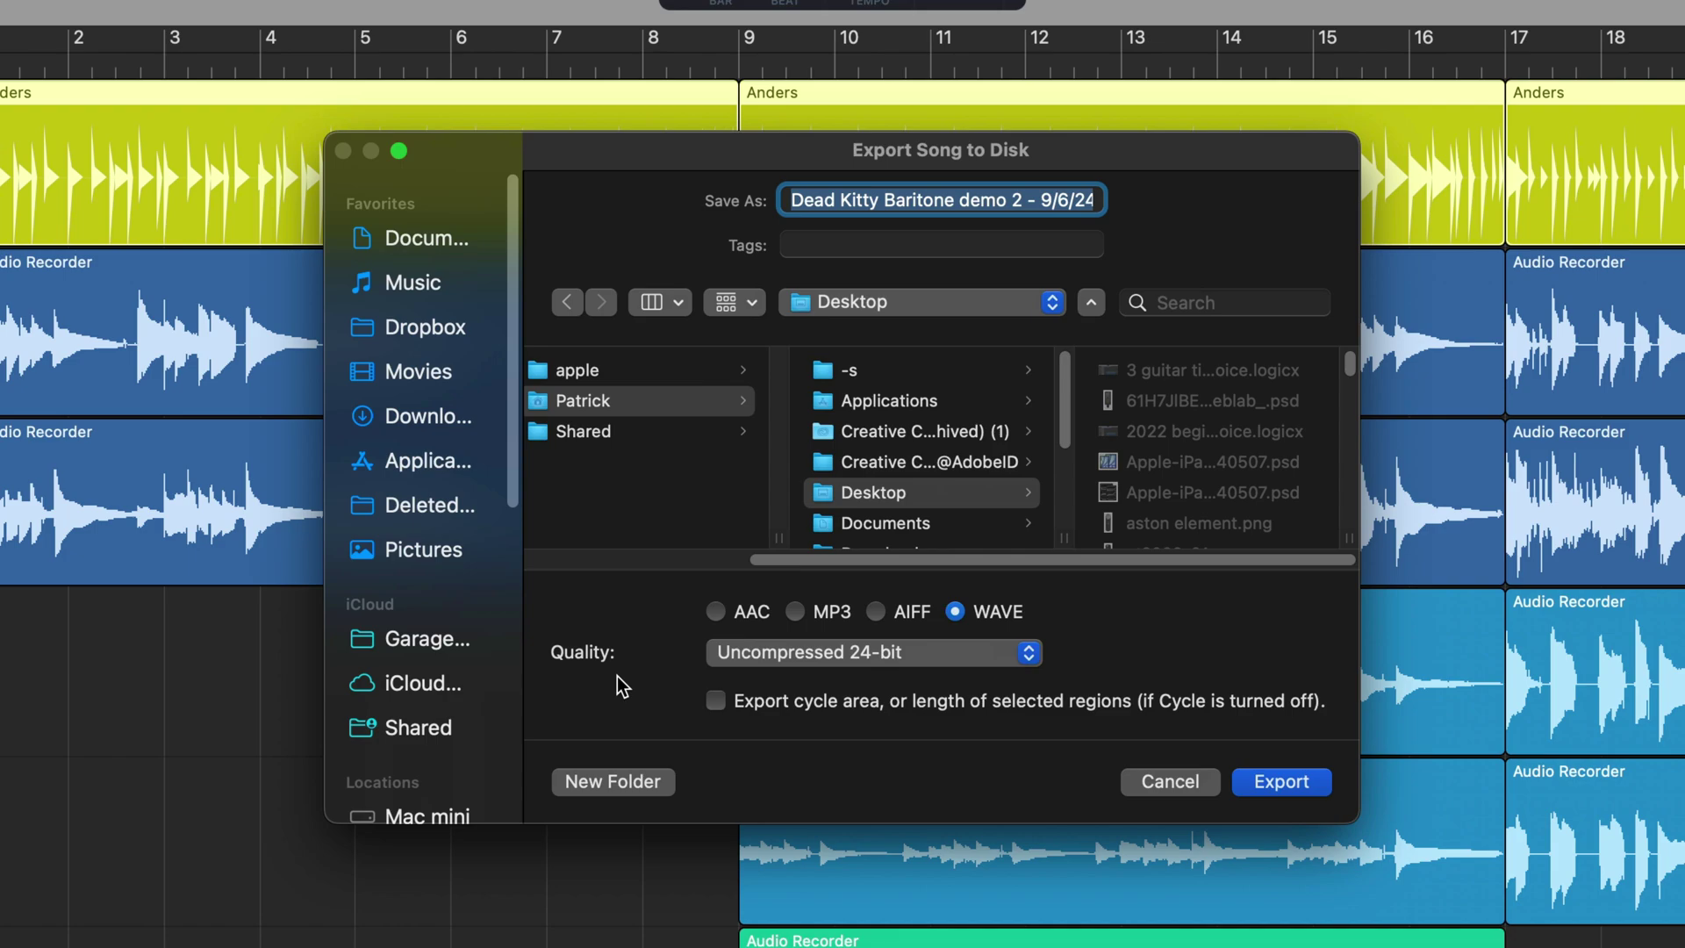
- Preview the AAC and MP3 formats, leaving each at its highest quality
left_click(714, 613)
left_click(796, 612)
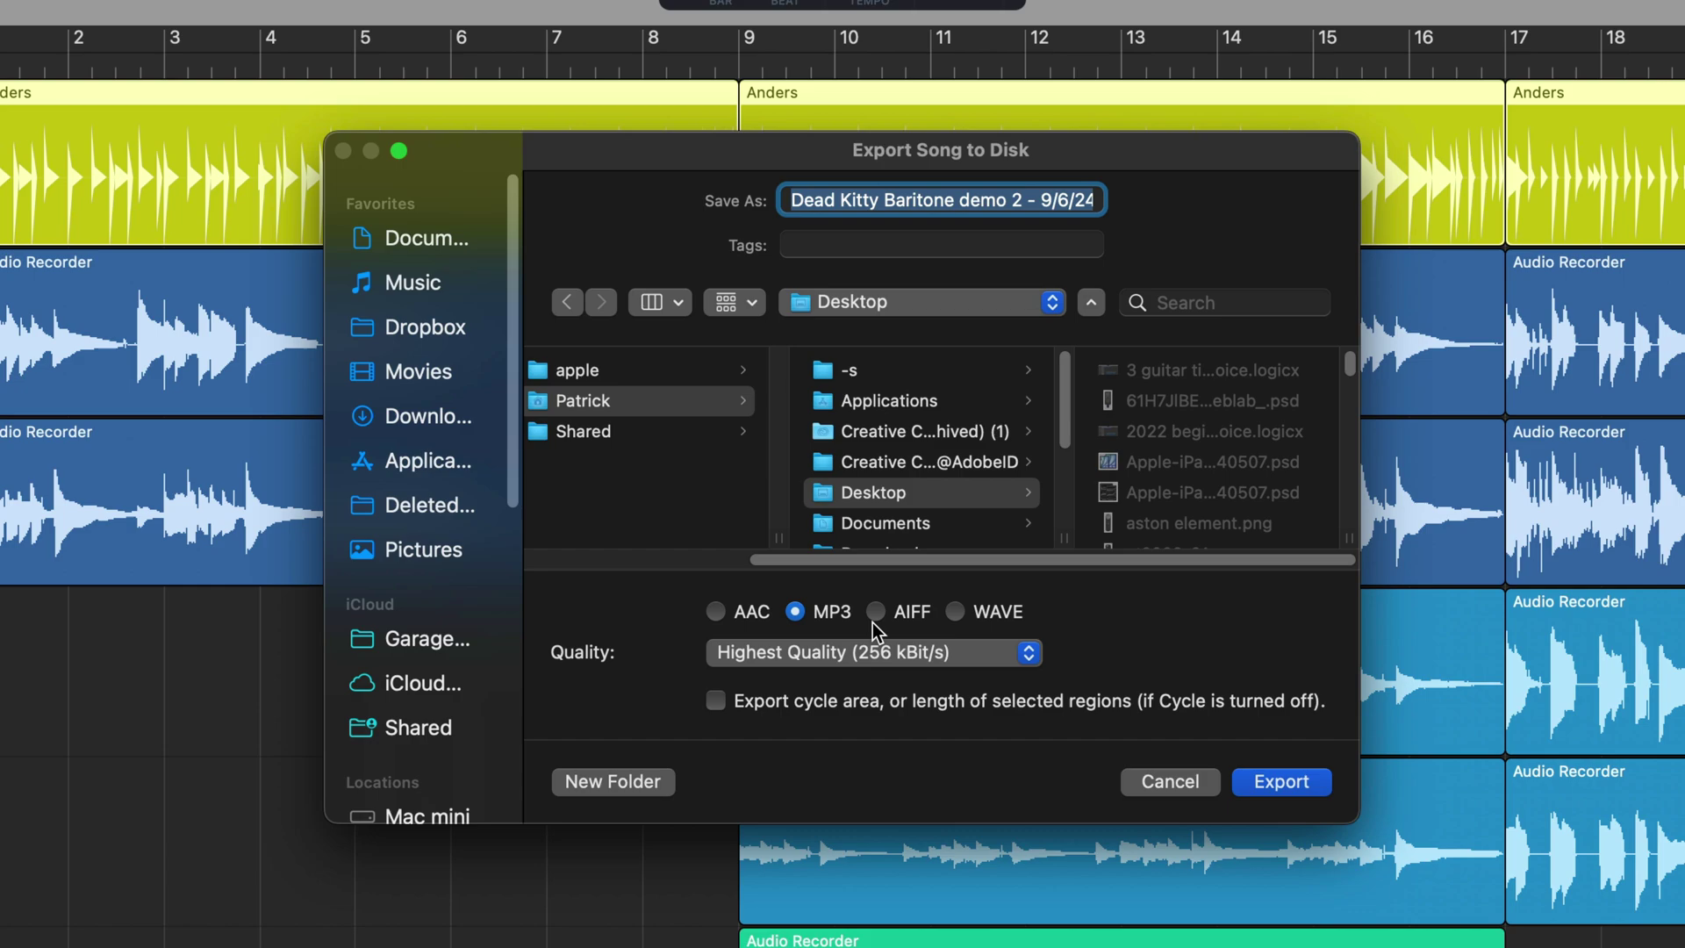
left_click(928, 650)
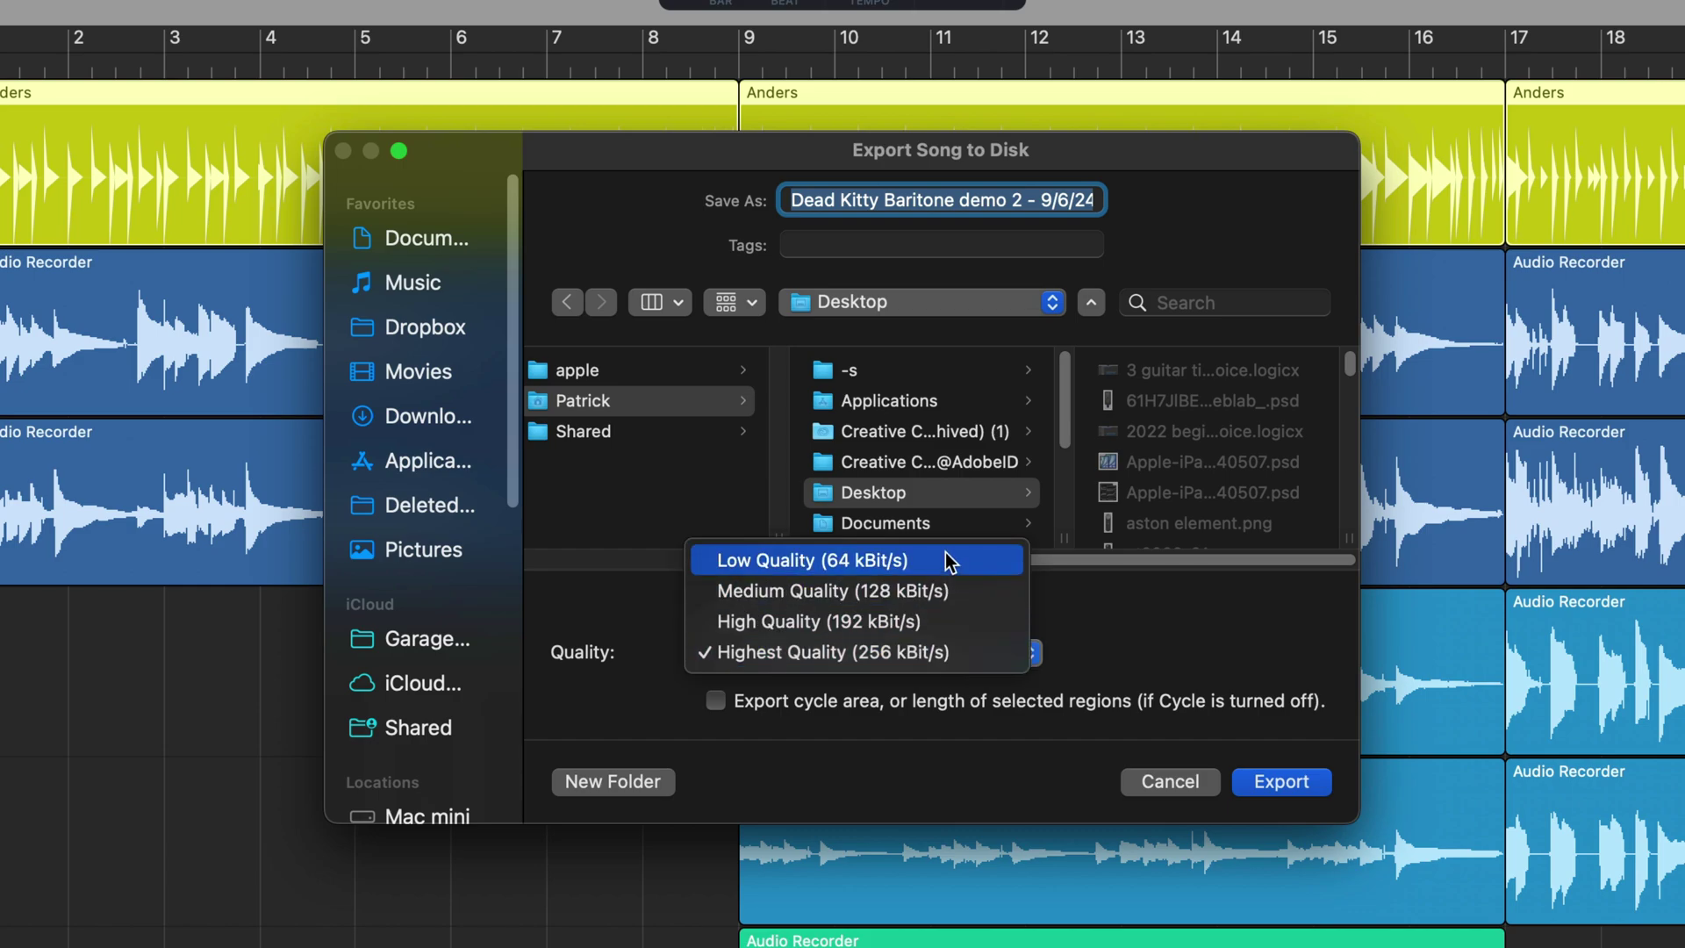
left_click(950, 659)
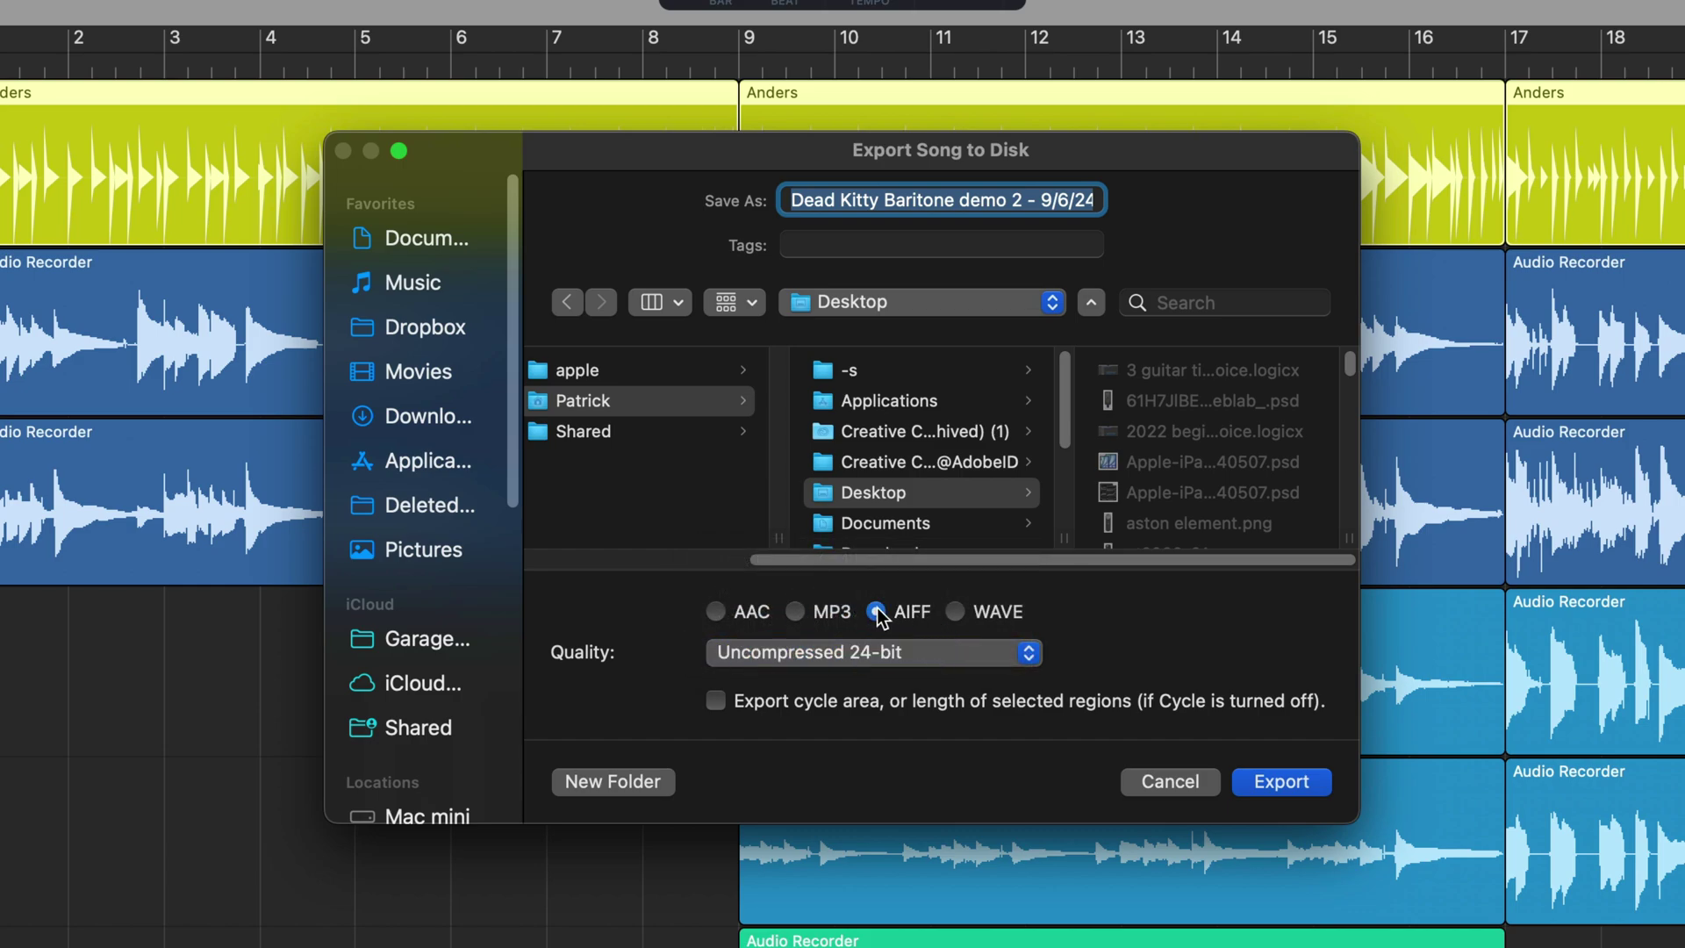
left_click(716, 612)
left_click(764, 654)
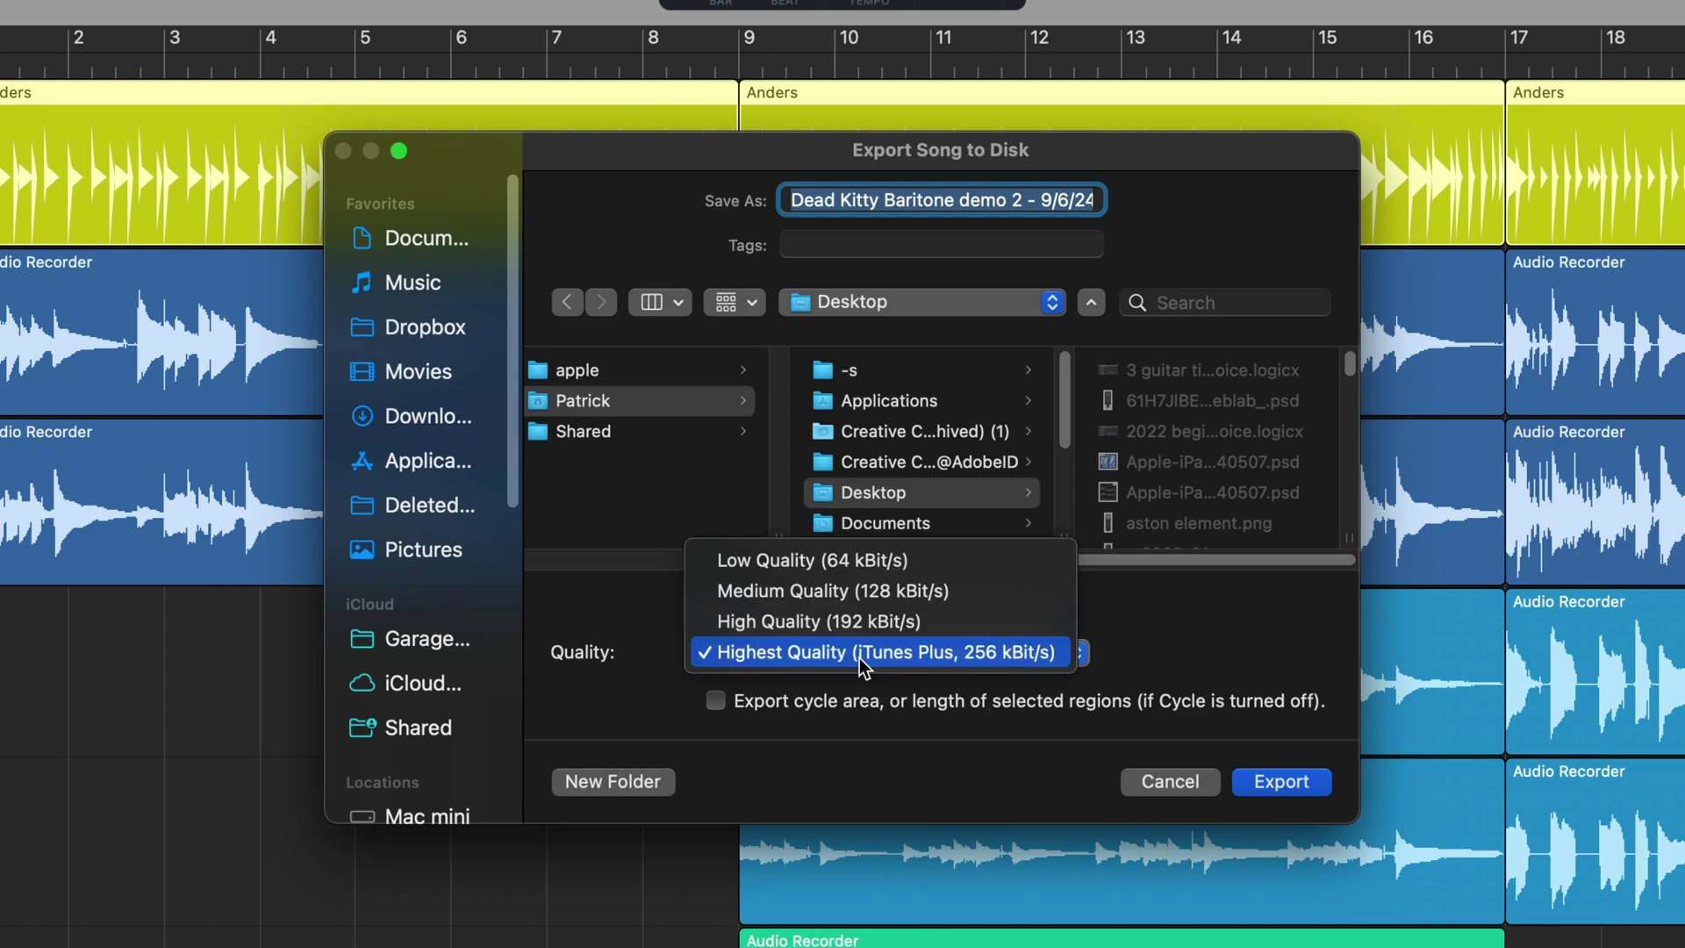
- Choose WAVE at Uncompressed 24-bit quality and export the song to the Desktop
left_click(1143, 630)
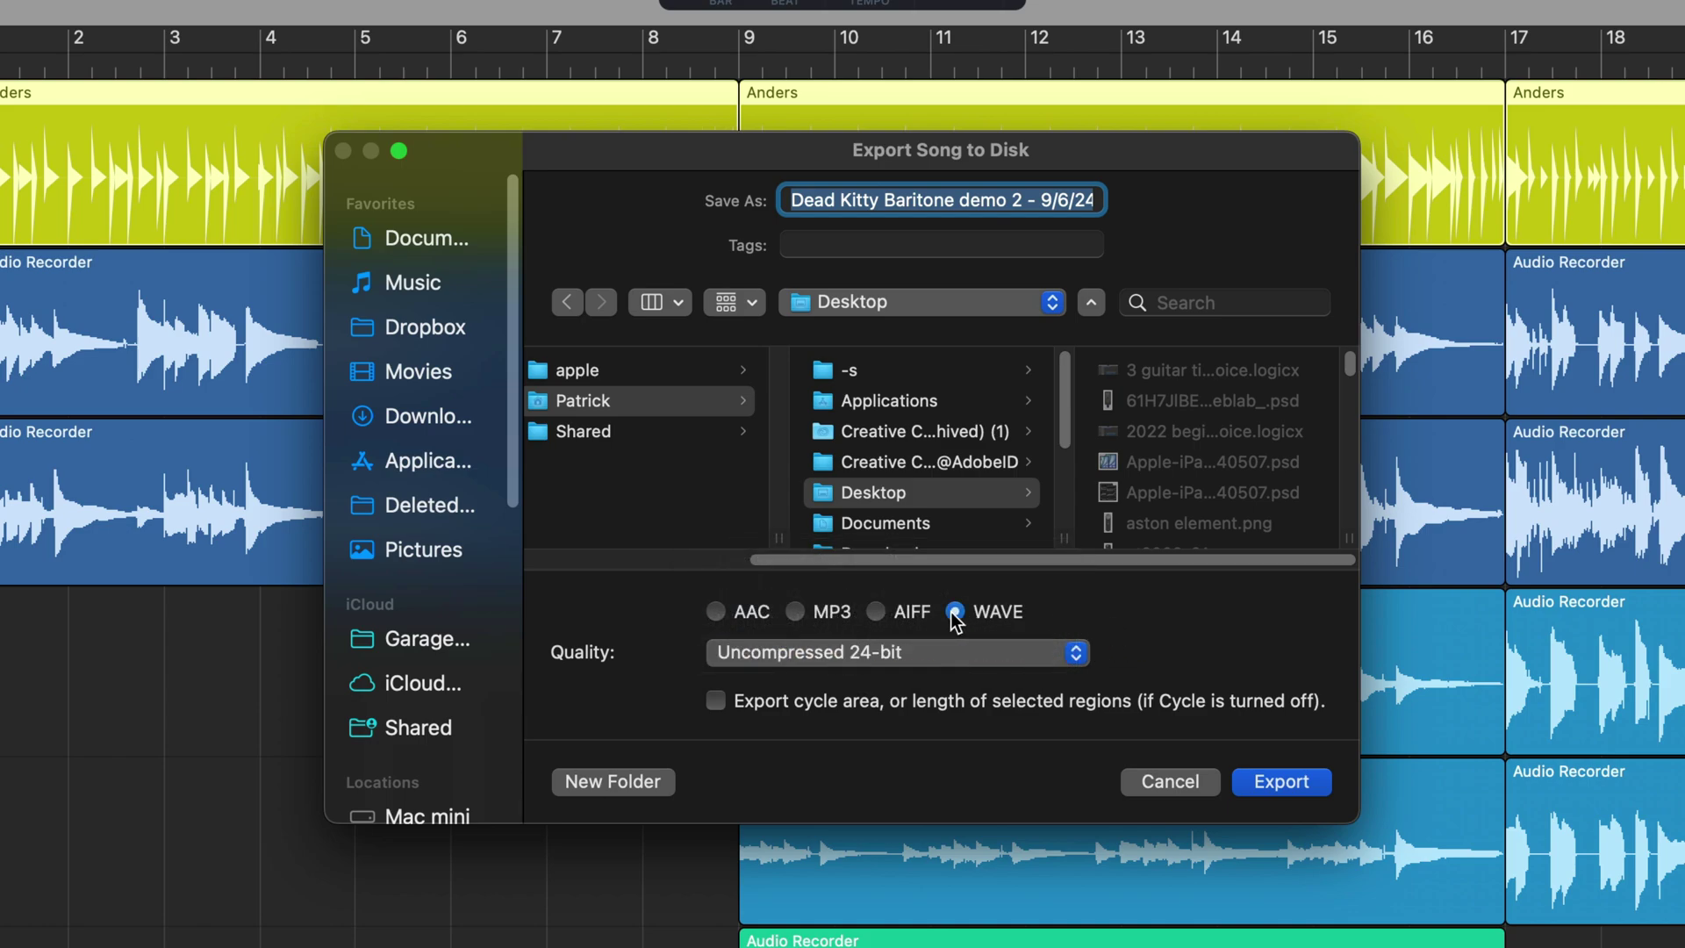
left_click(934, 650)
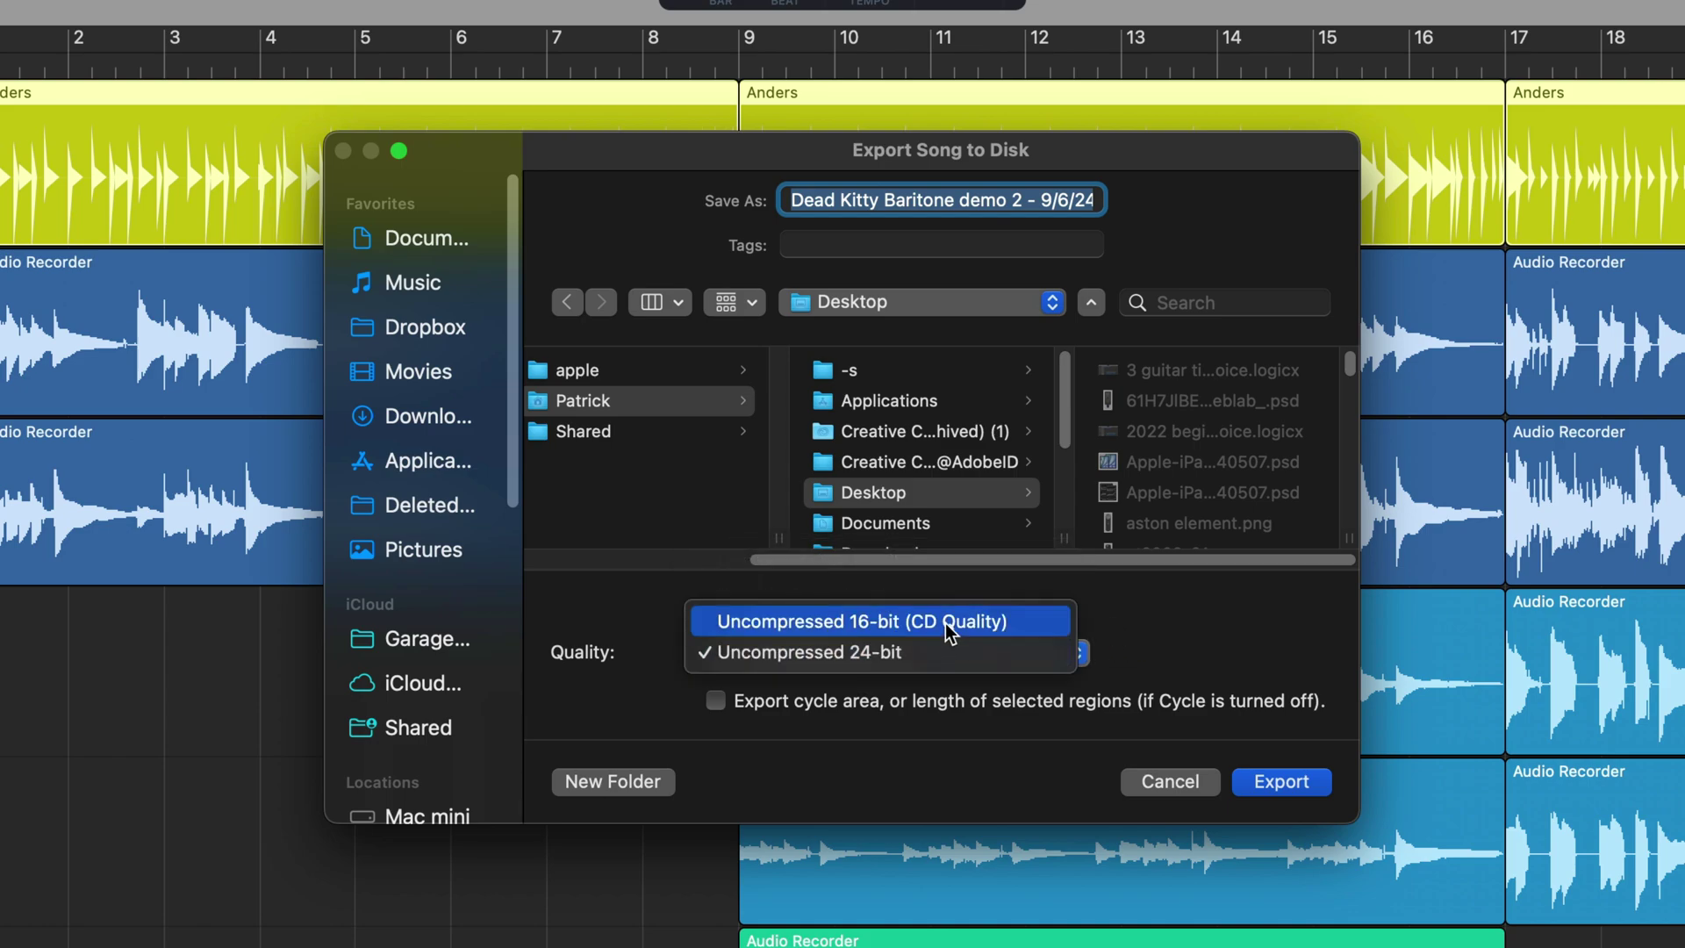
left_click(950, 623)
left_click(956, 651)
left_click(955, 680)
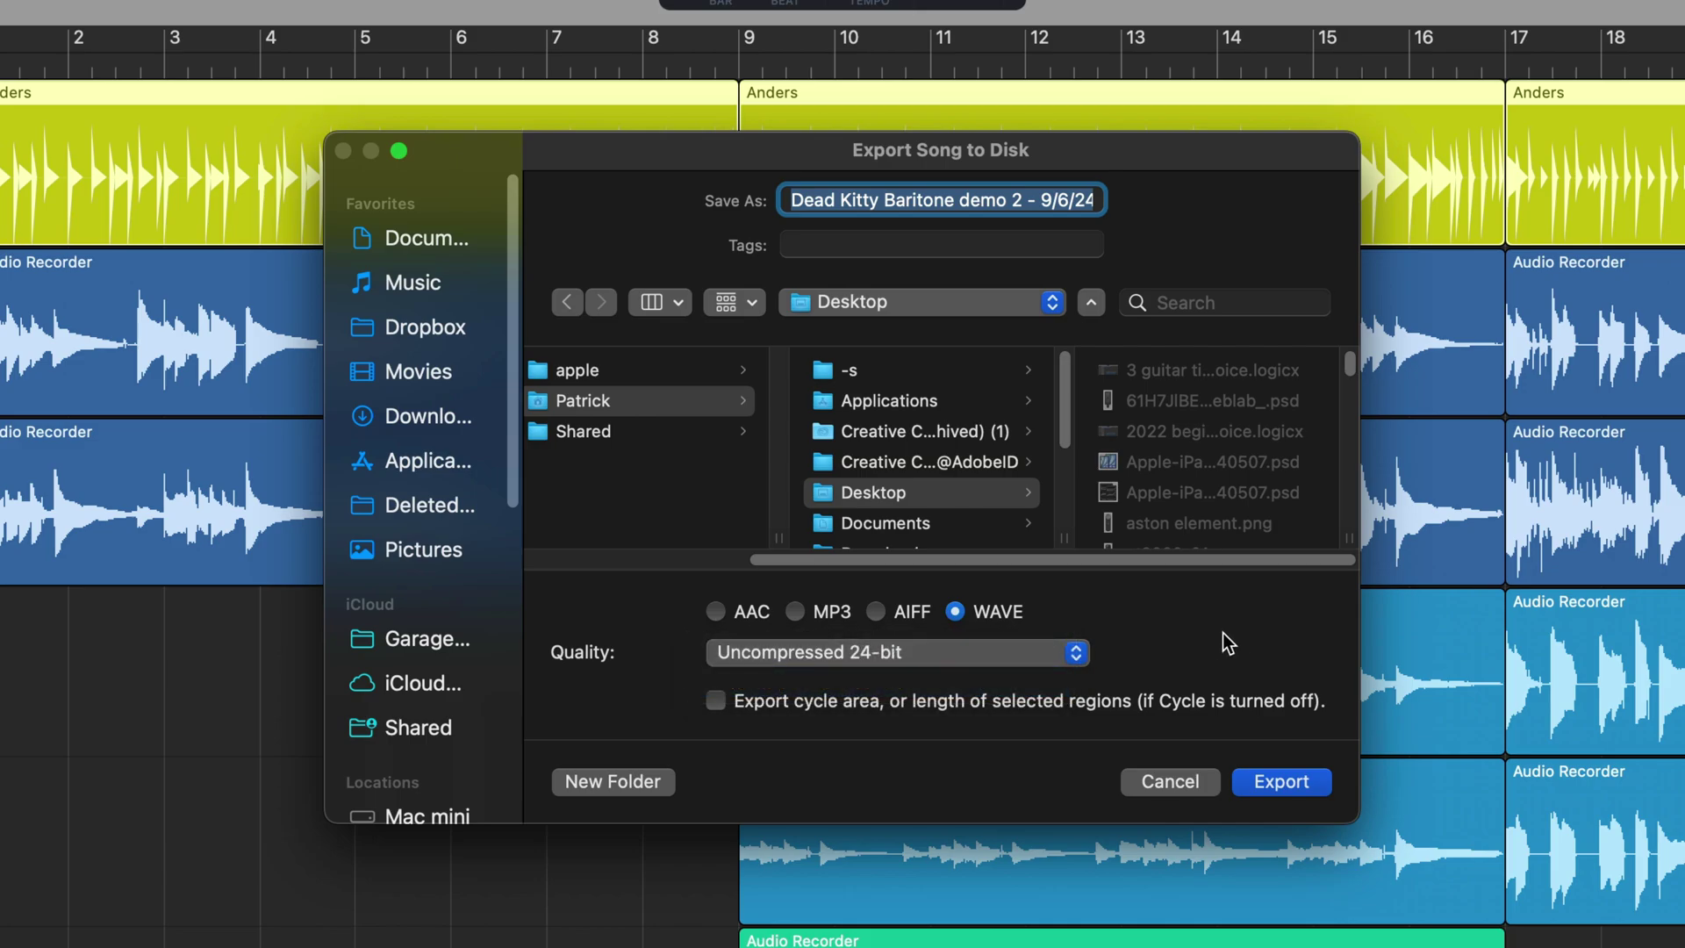
left_click(1279, 781)
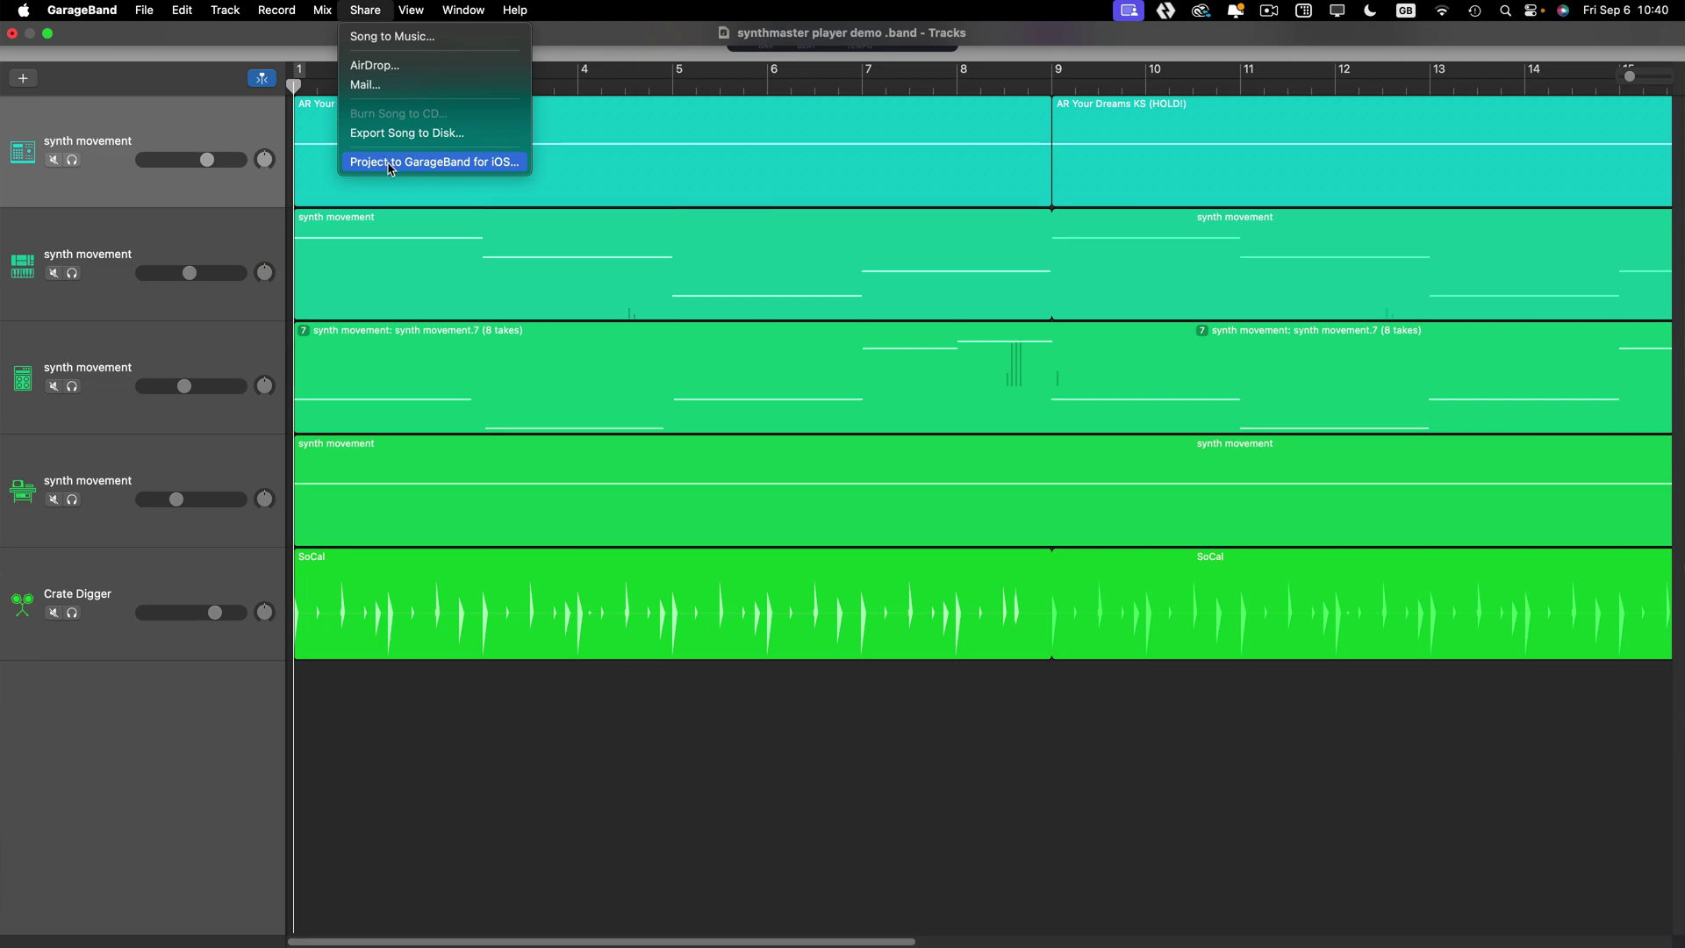
- Export the synthmaster player demo project for GarageBand for iOS, keeping iCloud Drive as the location
left_click(392, 165)
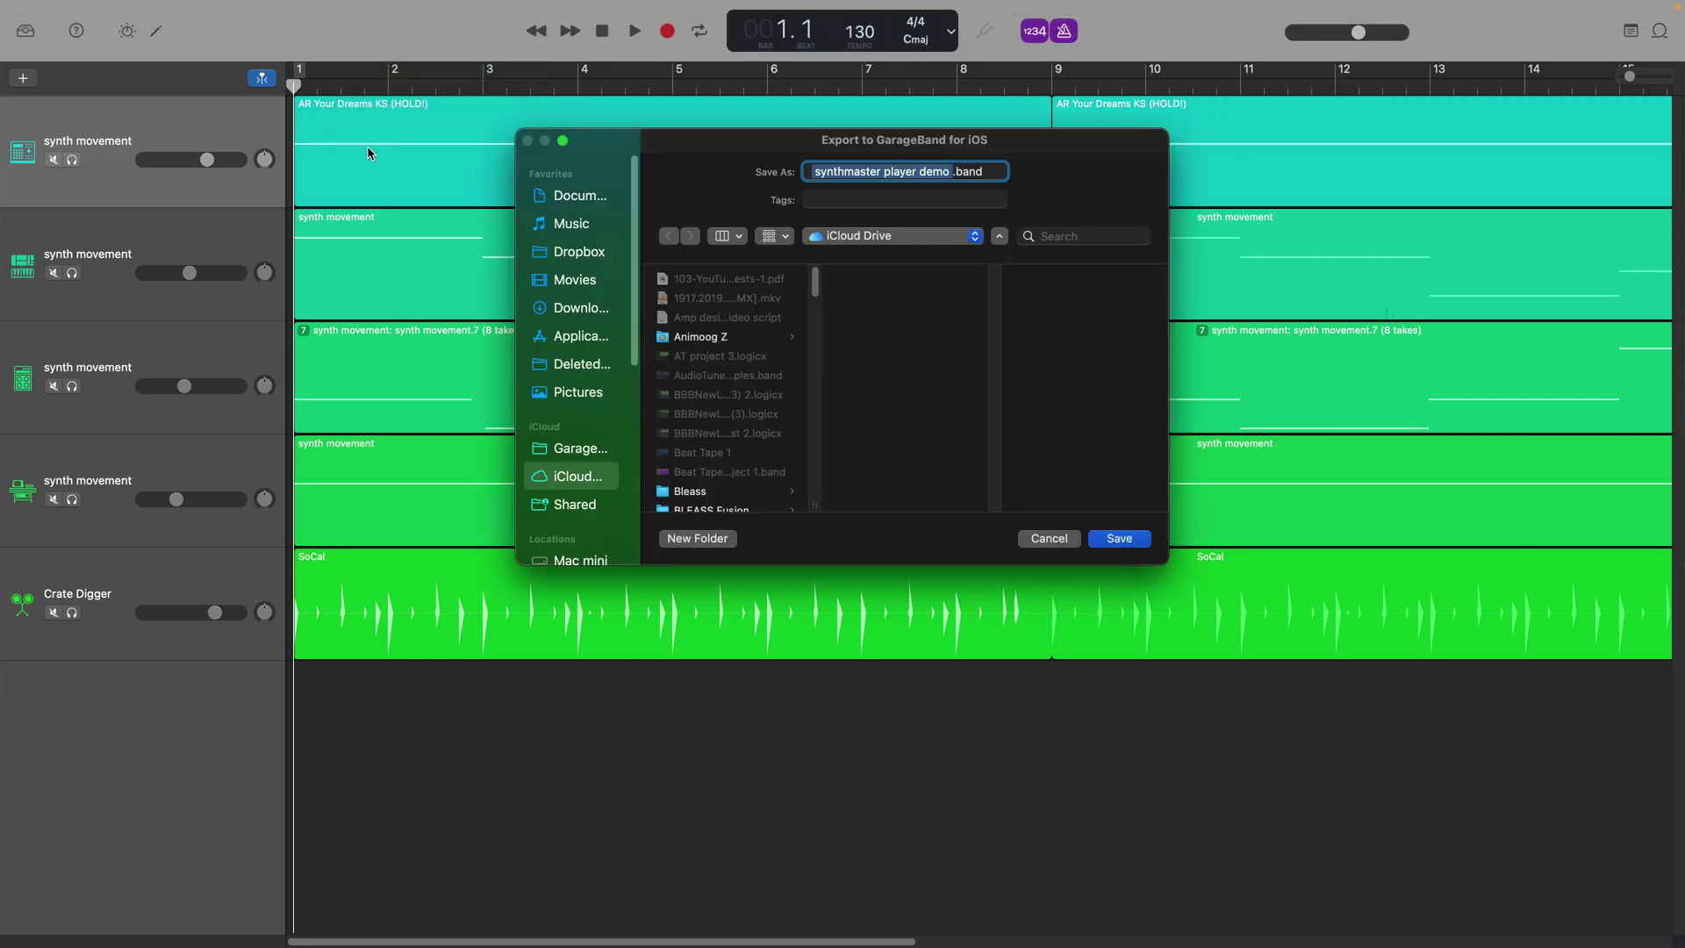
left_click(1120, 538)
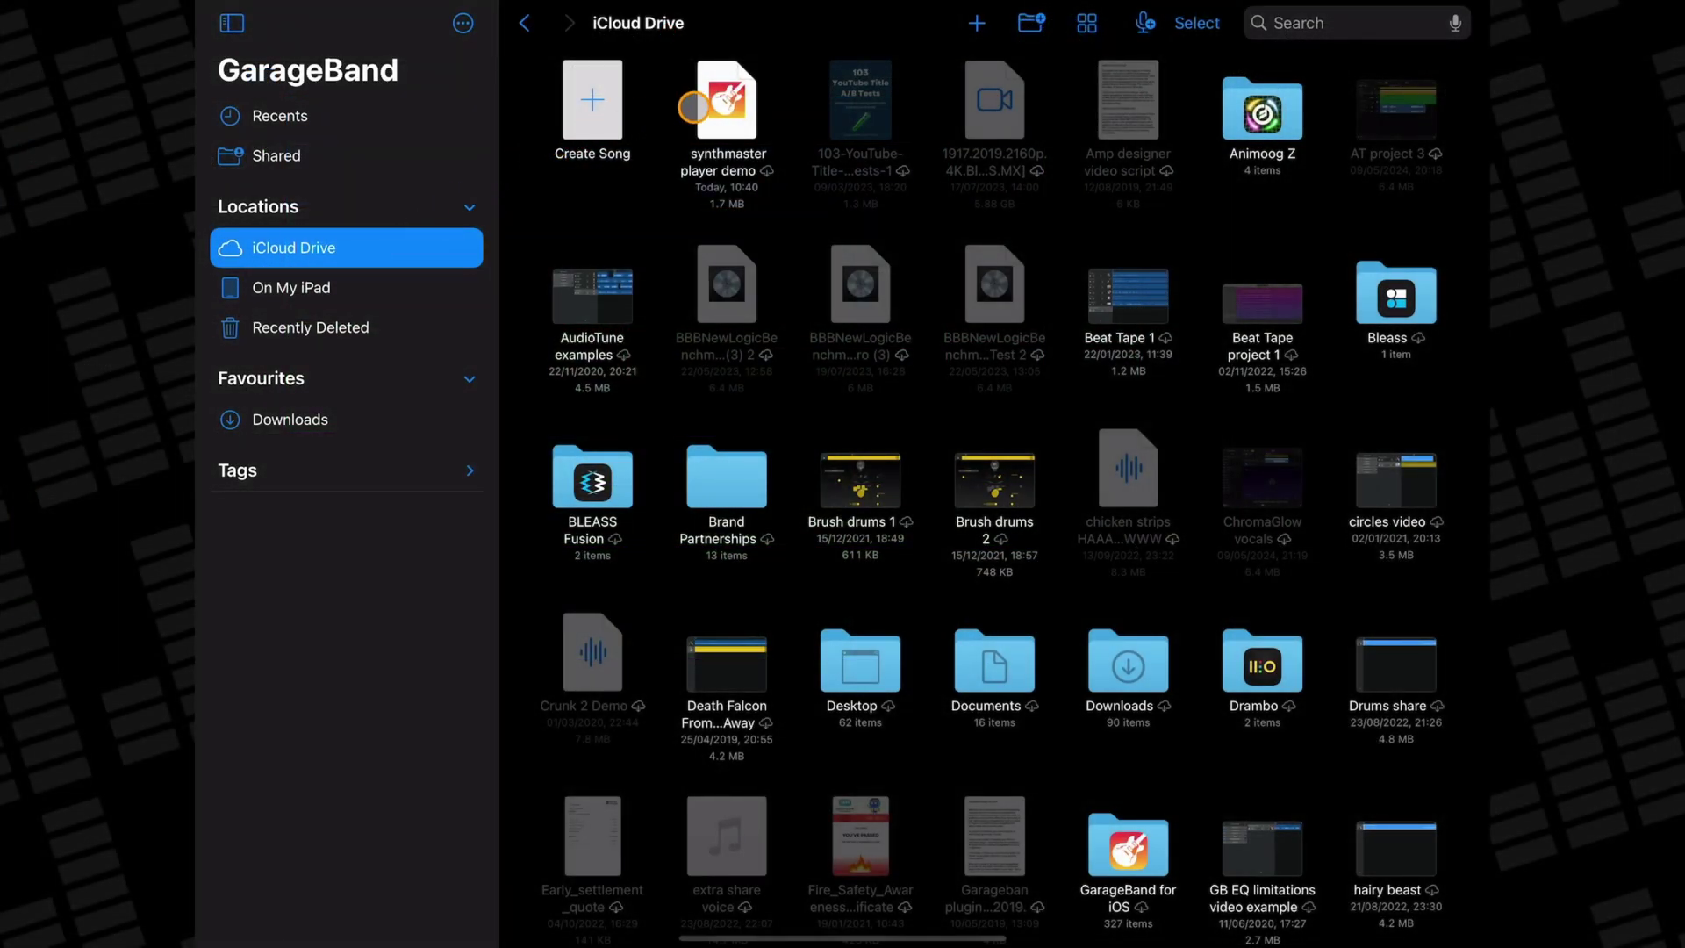
- Open synthmaster player demo and record E, C2, C2, C2, D, E on the Agile Synth Bass
left_click(727, 100)
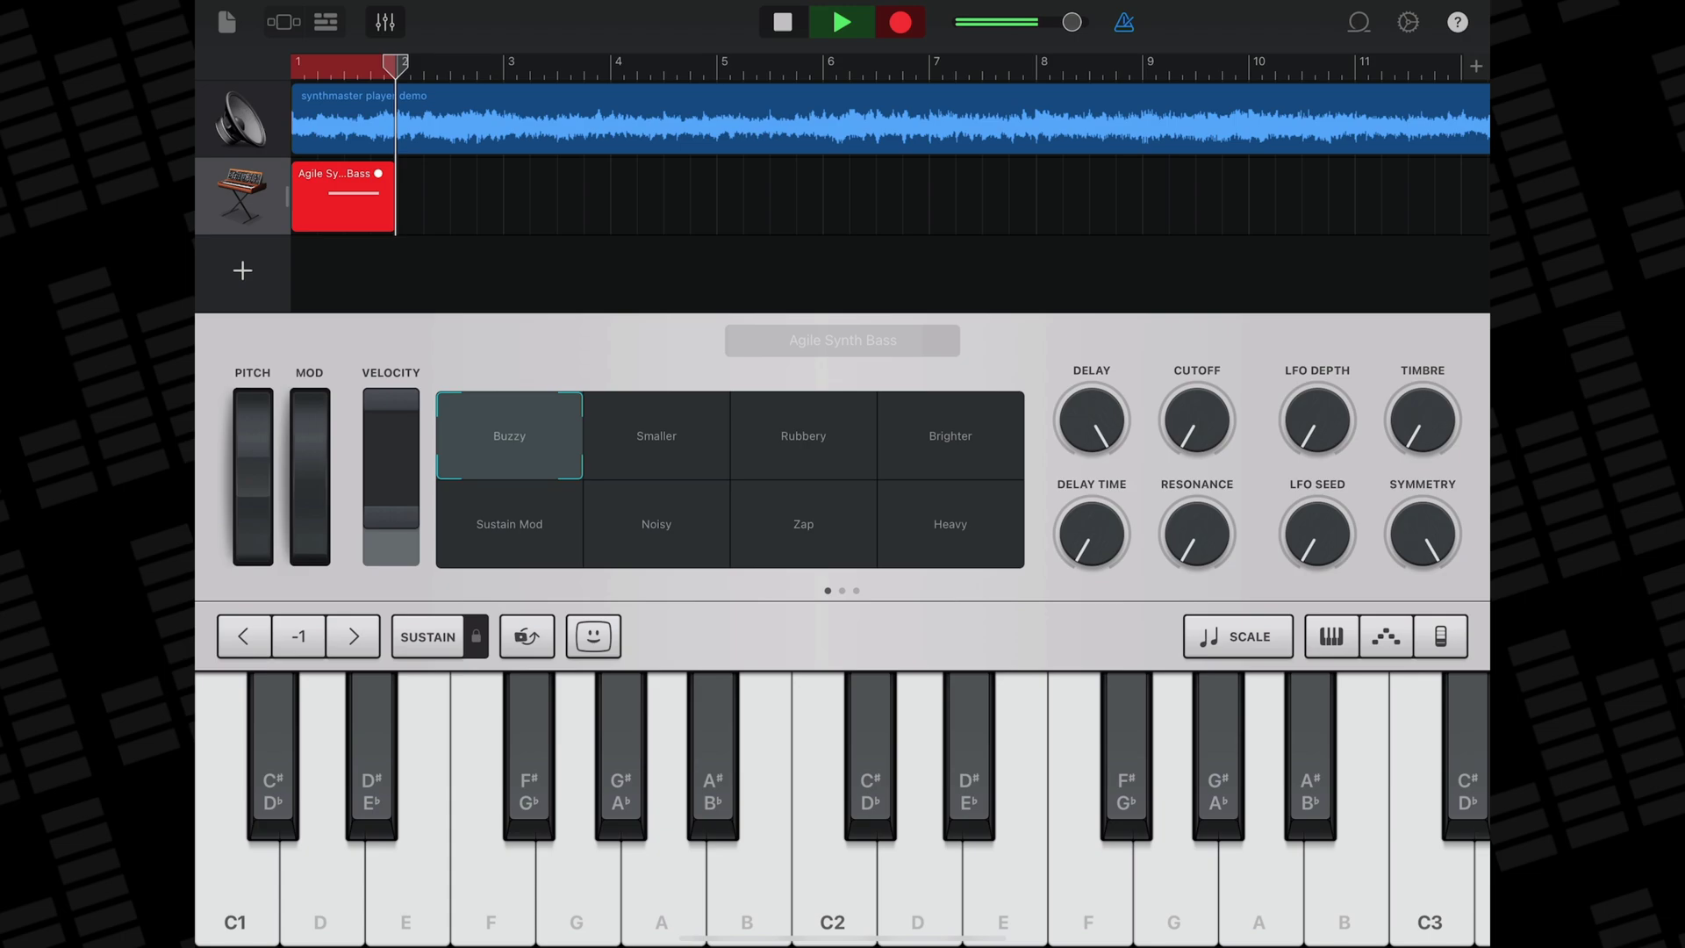
left_click(1003, 834)
left_click(834, 834)
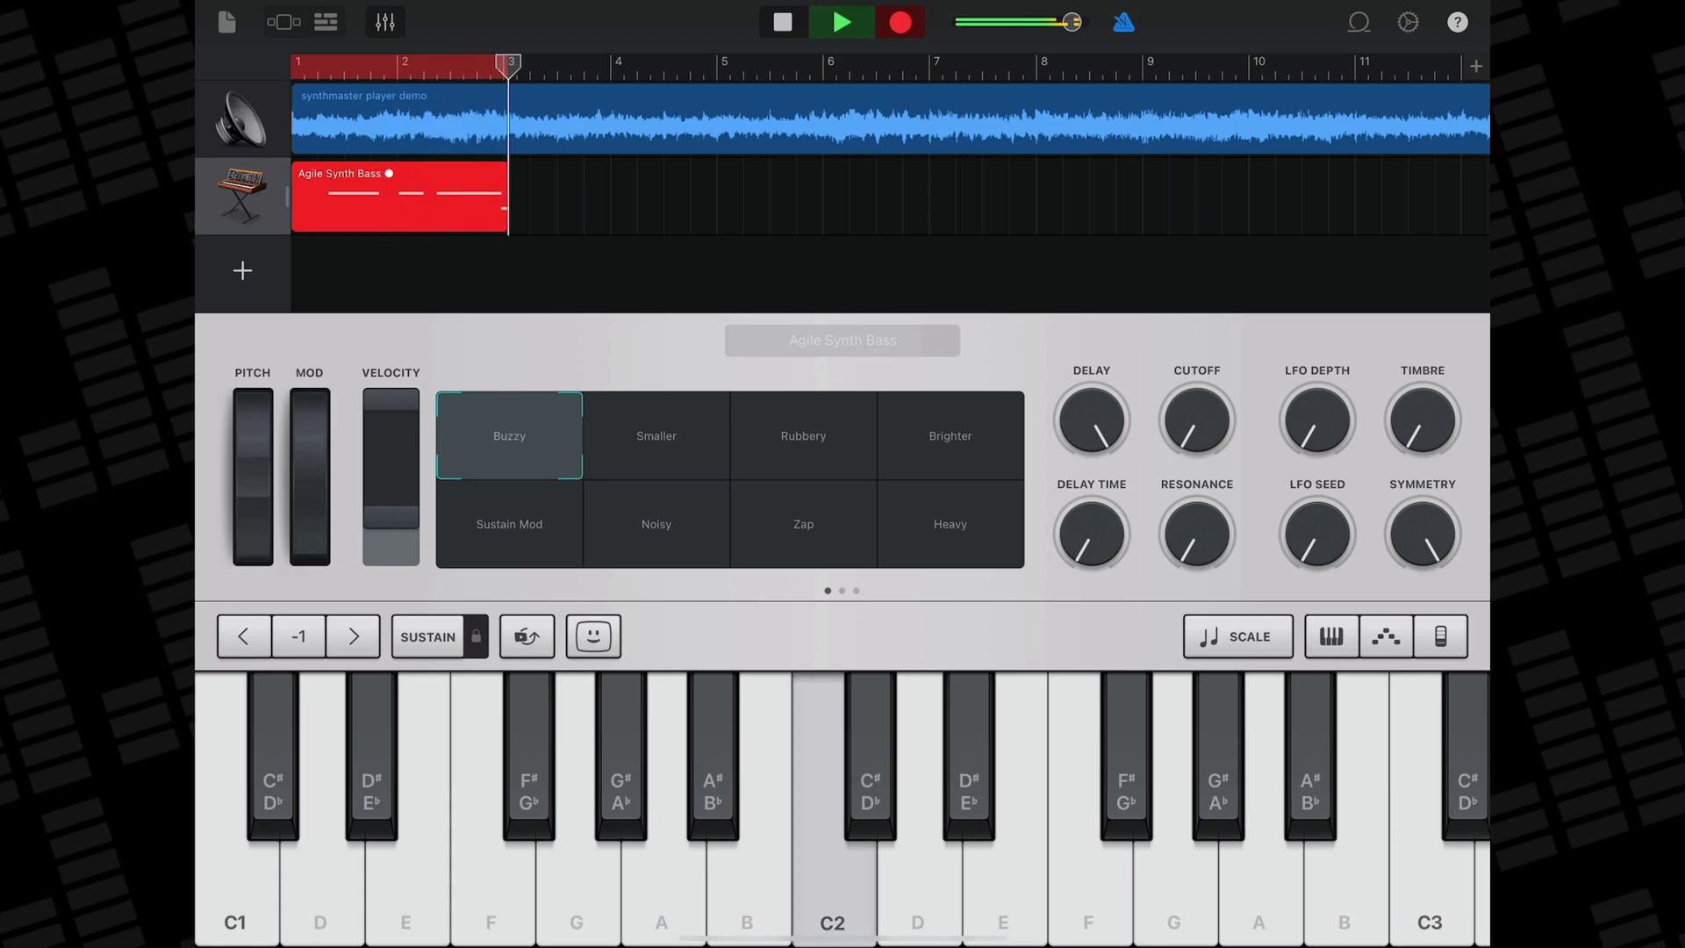
left_click(834, 834)
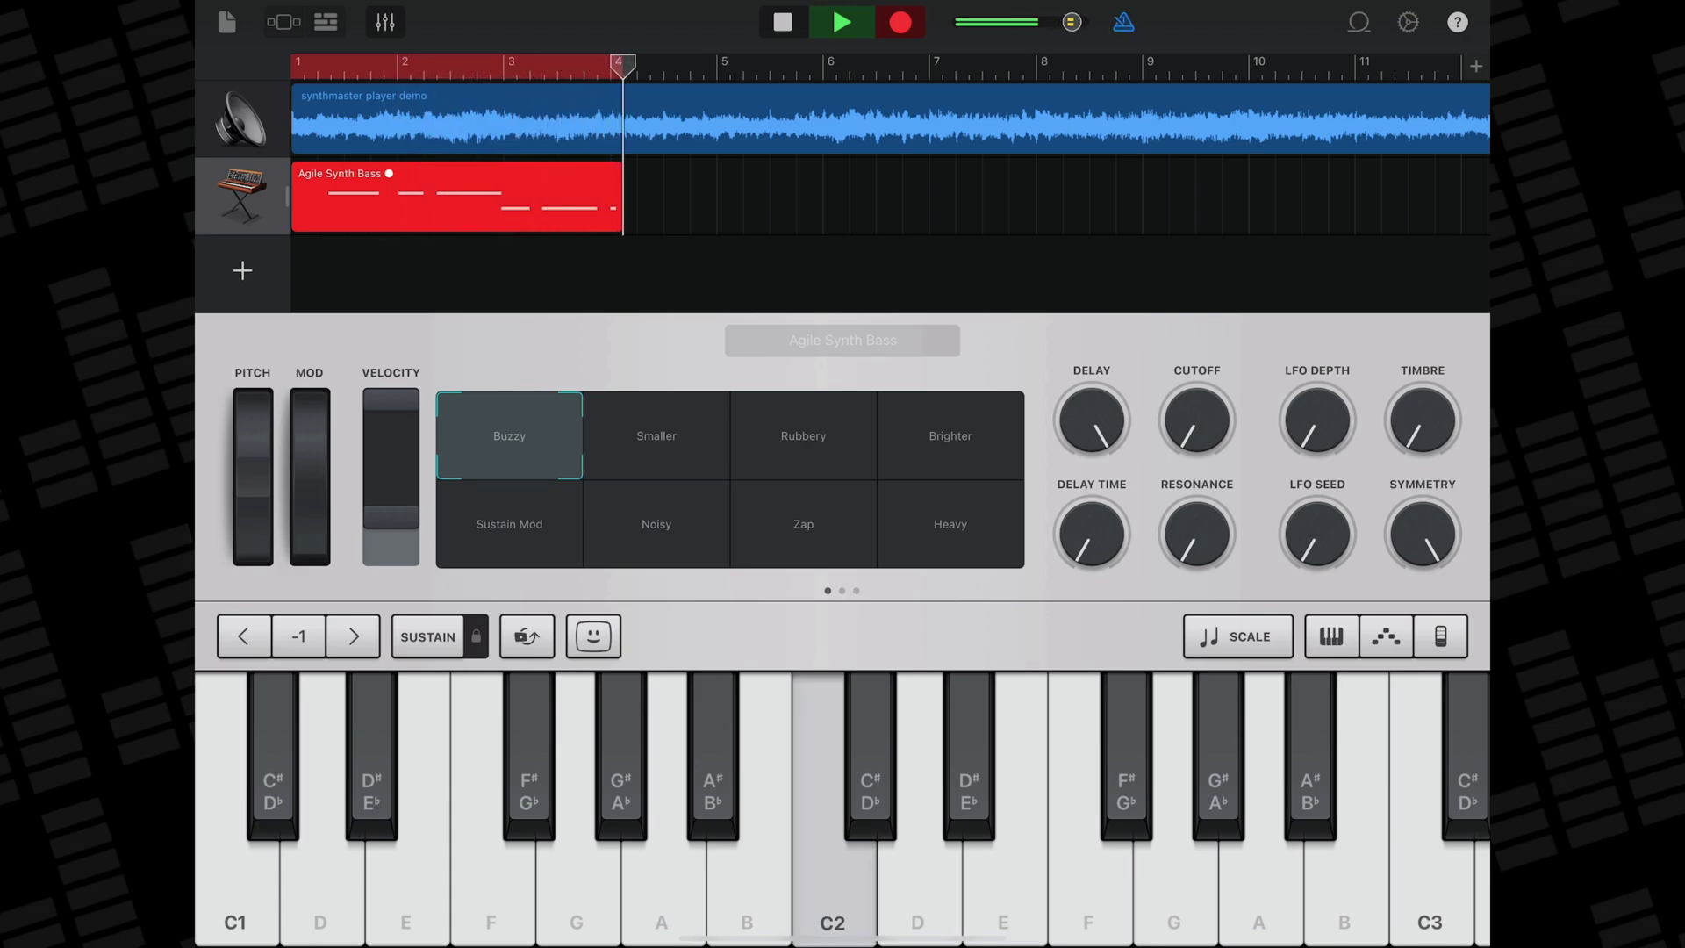
left_click(834, 833)
left_click(917, 834)
left_click(1003, 834)
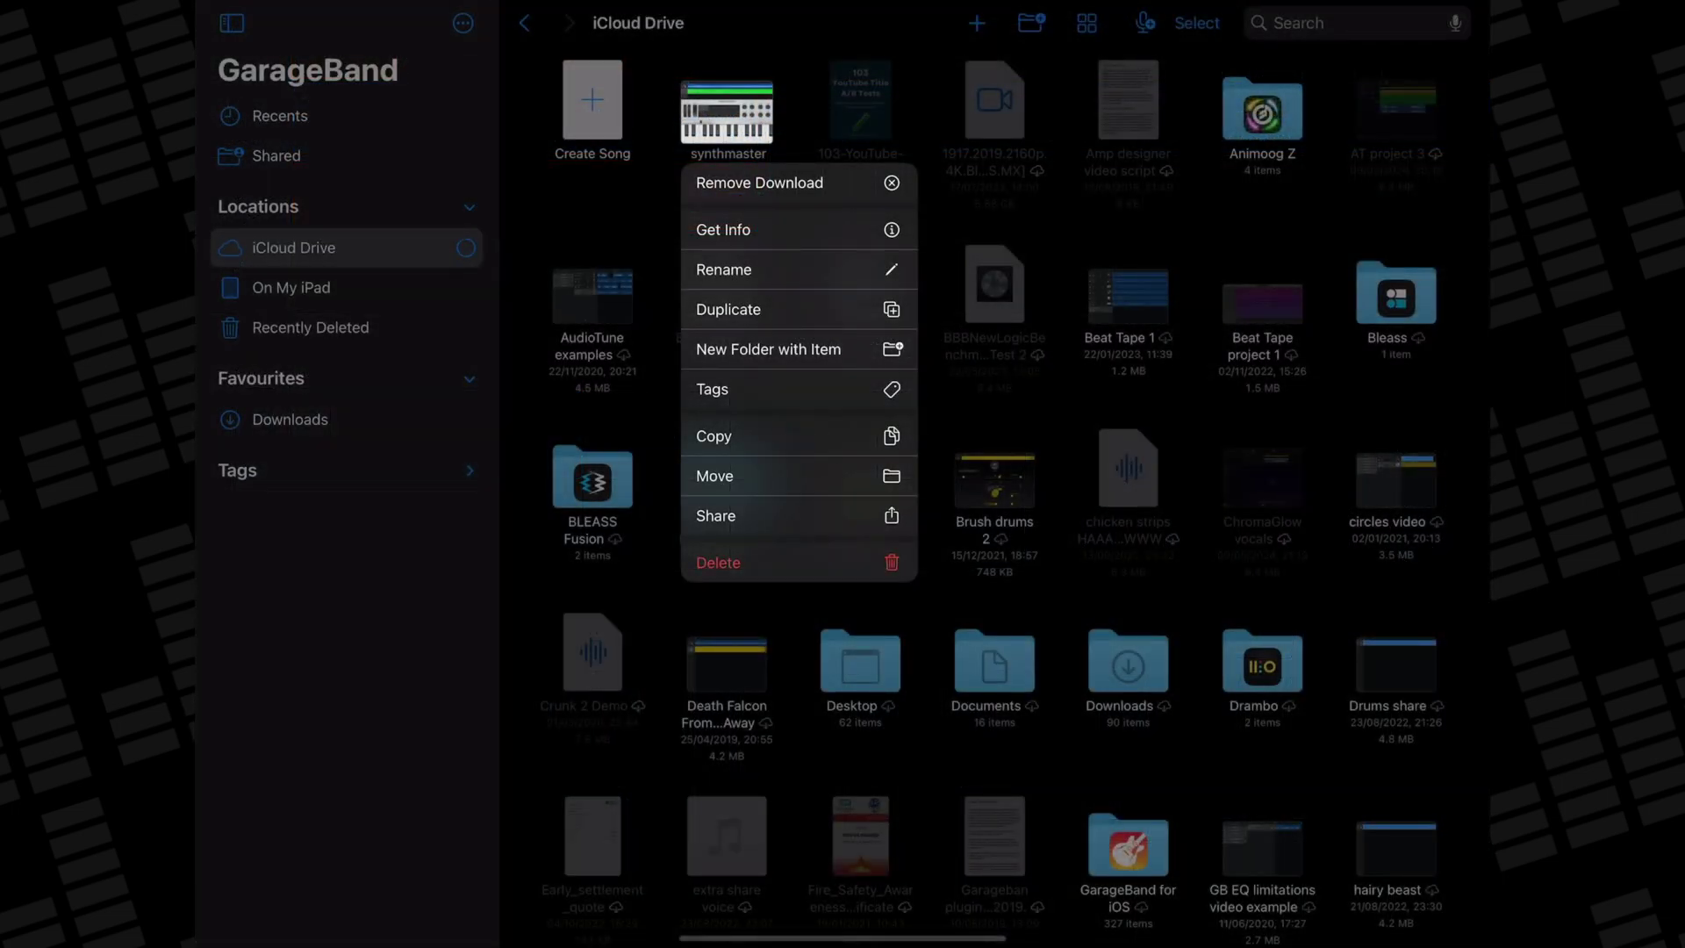
- Bring up the Share Song format choices for synthmaster player demo, then dismiss them
left_click(755, 516)
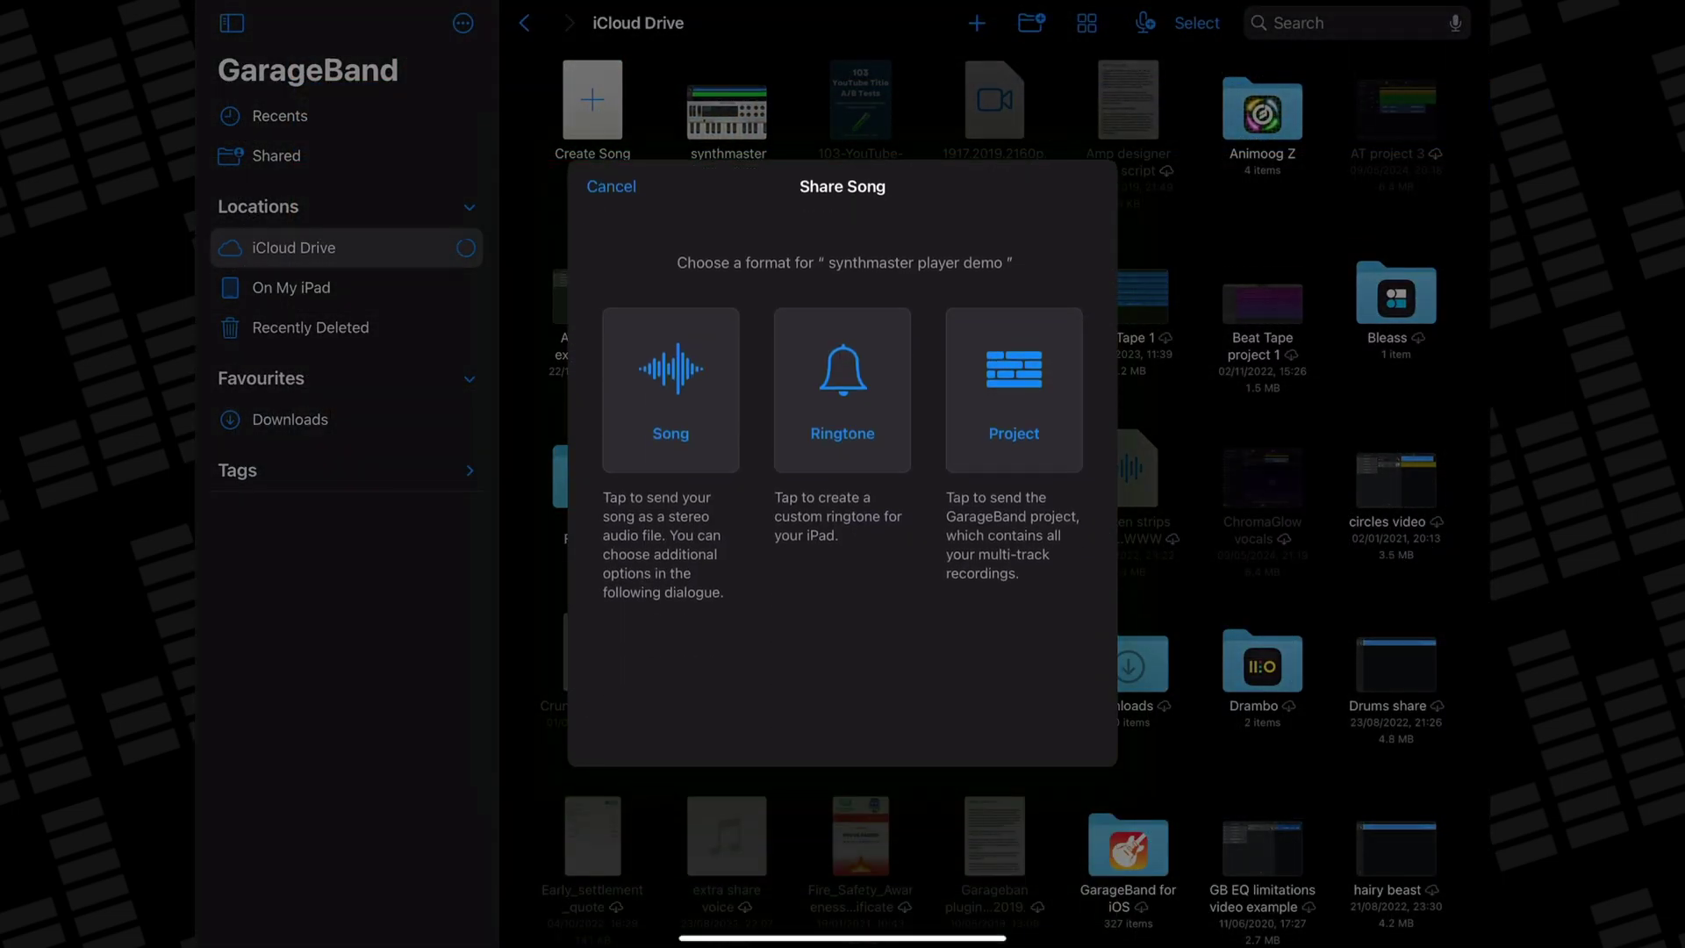
key("Escape")
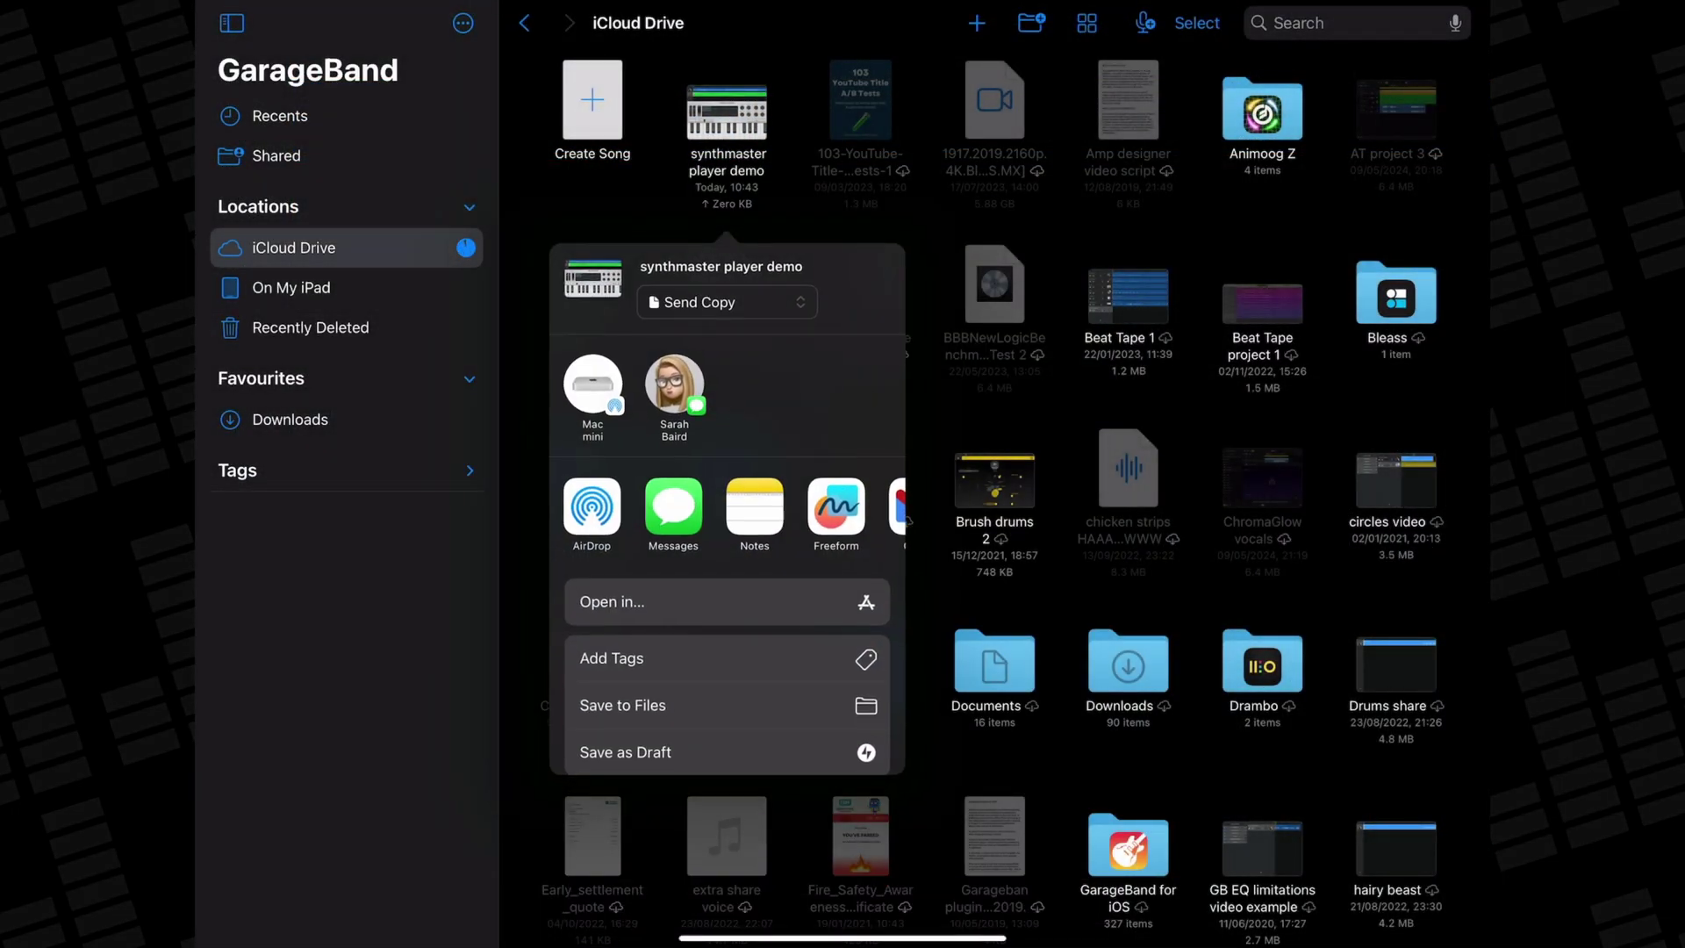